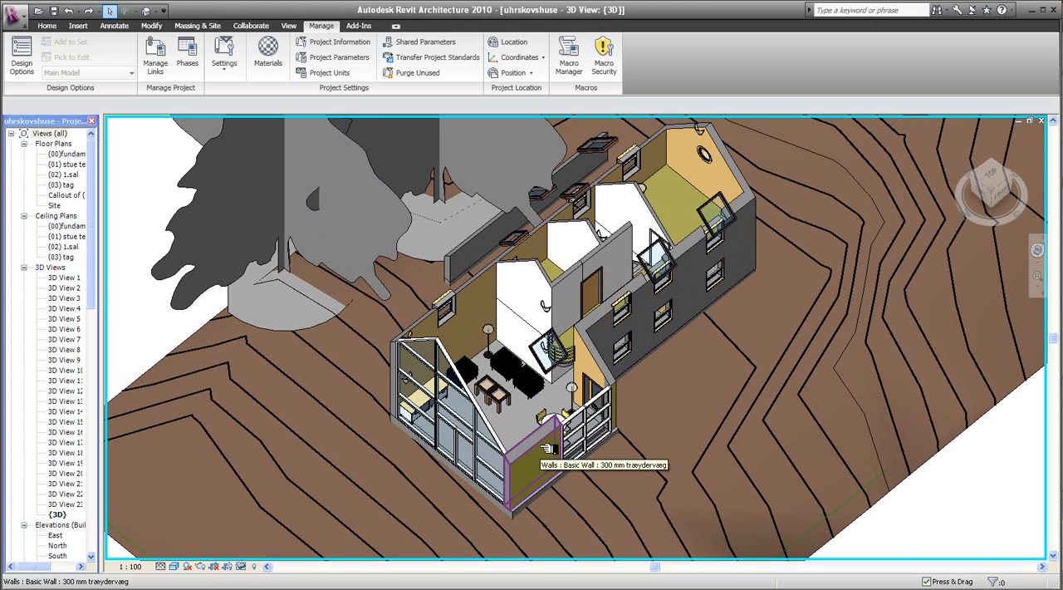
- Add a text project parameter named Type Code, grouped under Identity Data as a type parameter and applied to all categories
{"action": "left_click", "coordinate": [357, 64]}
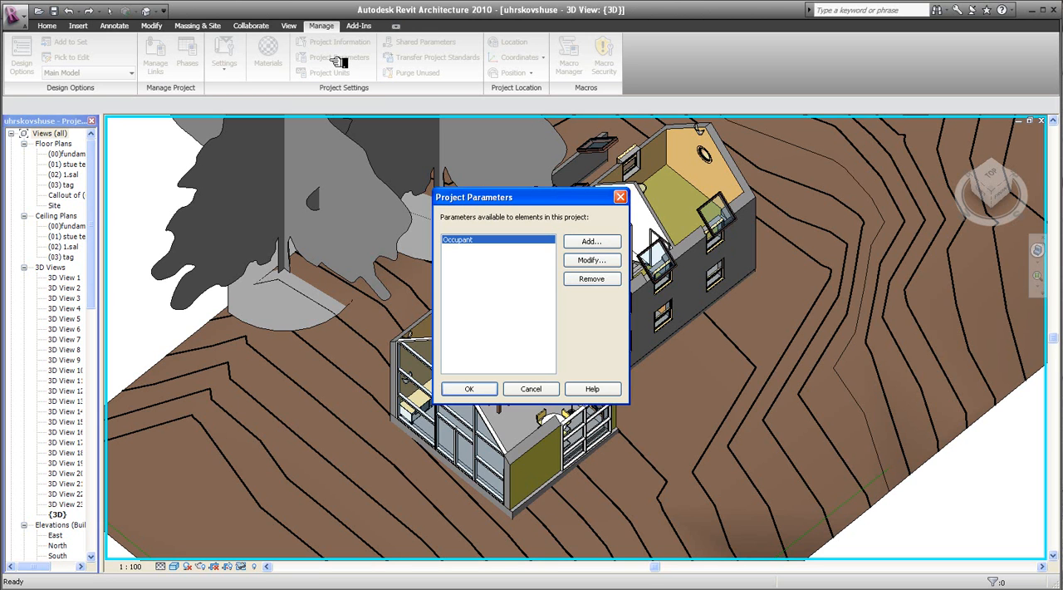
{"action": "left_click", "coordinate": [606, 242]}
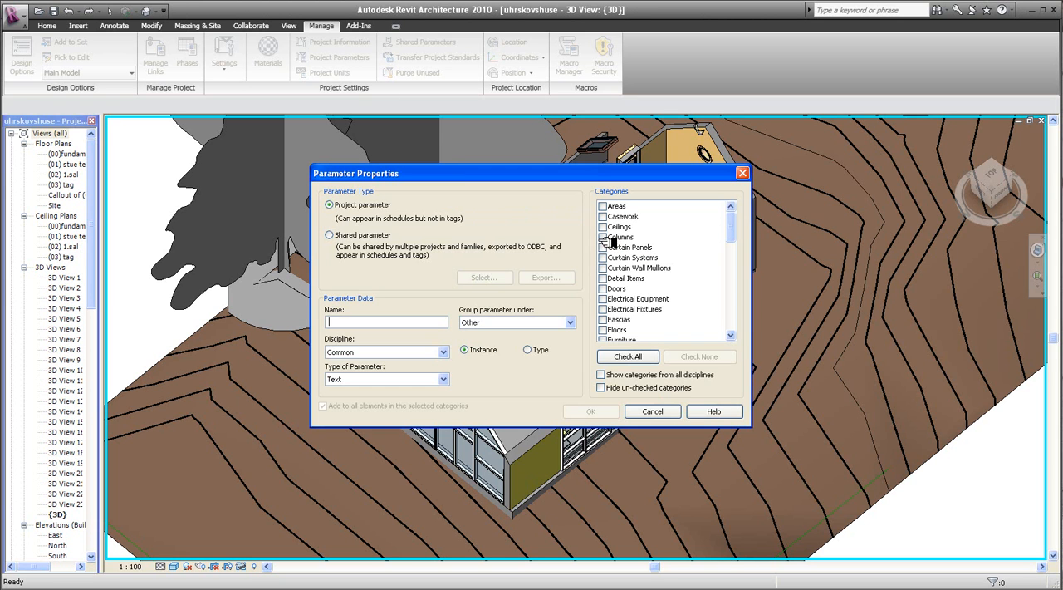
{"action": "left_click", "coordinate": [362, 325]}
{"action": "type", "text": "Type Code"}
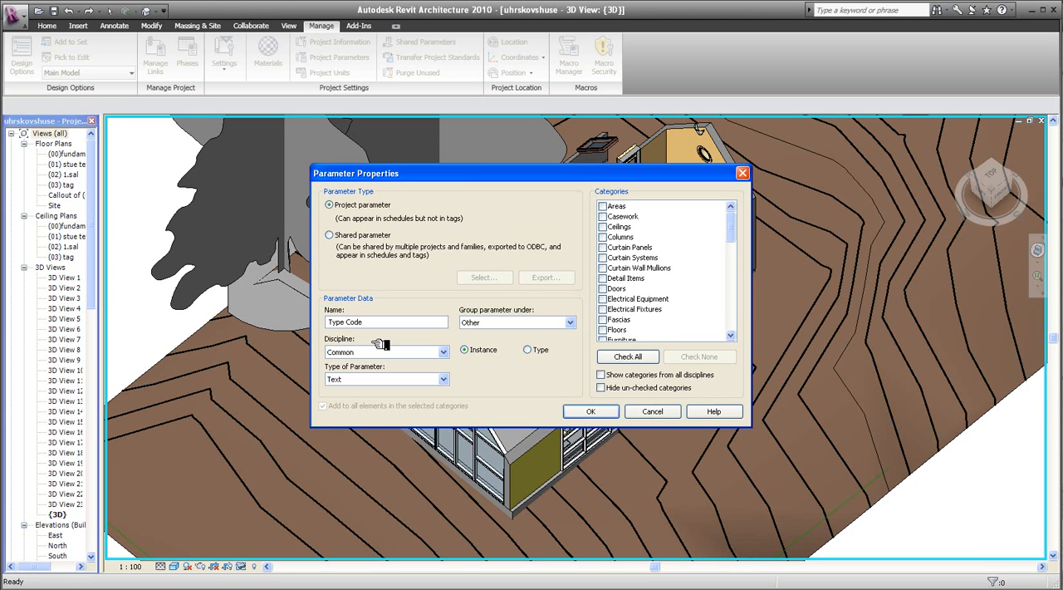
{"action": "left_click", "coordinate": [571, 322]}
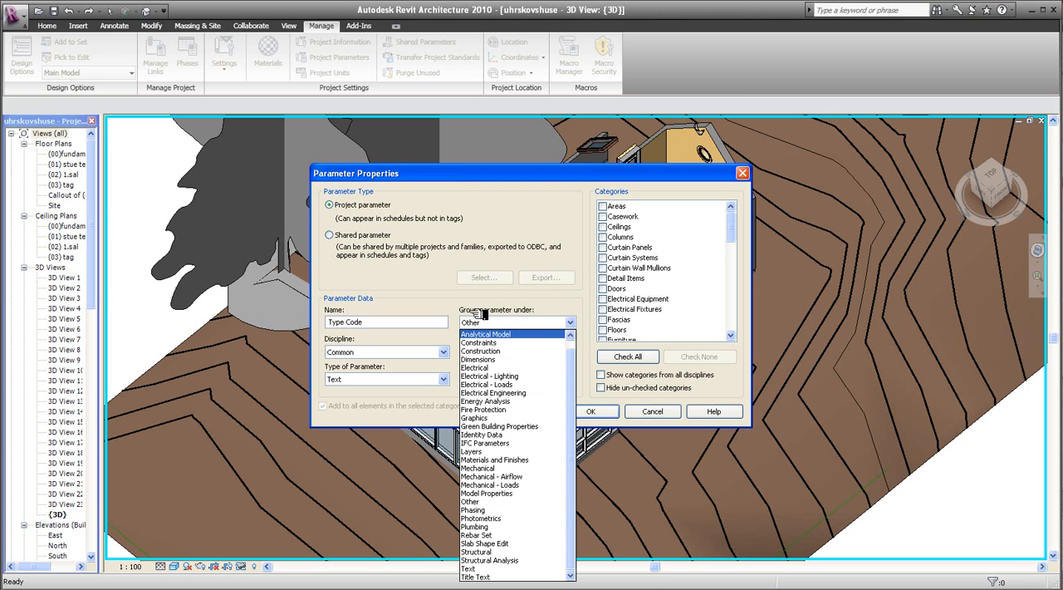
{"action": "left_click", "coordinate": [492, 434]}
{"action": "left_click", "coordinate": [534, 351]}
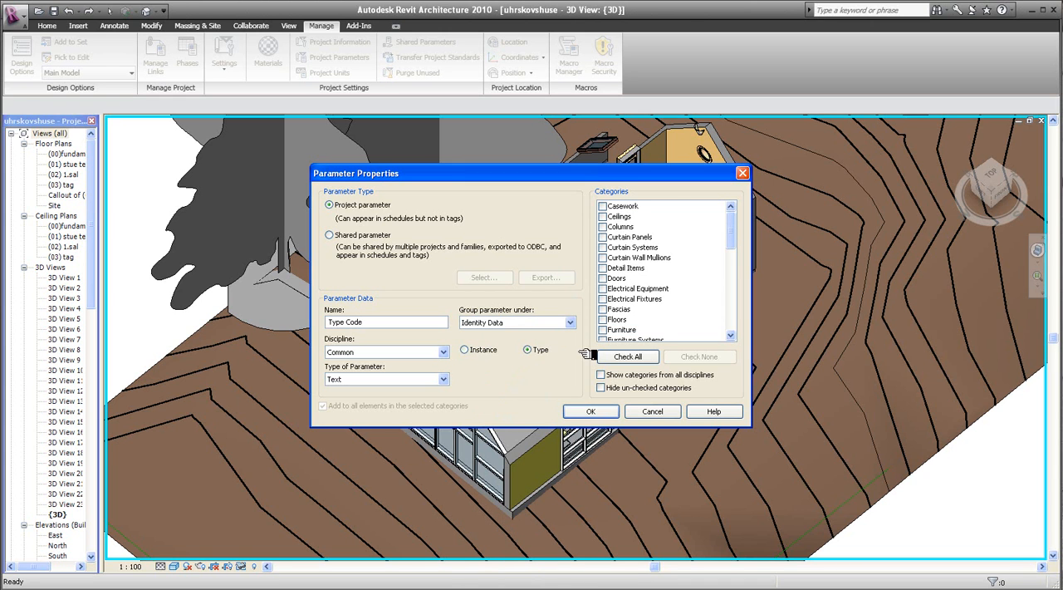
{"action": "left_click", "coordinate": [628, 356]}
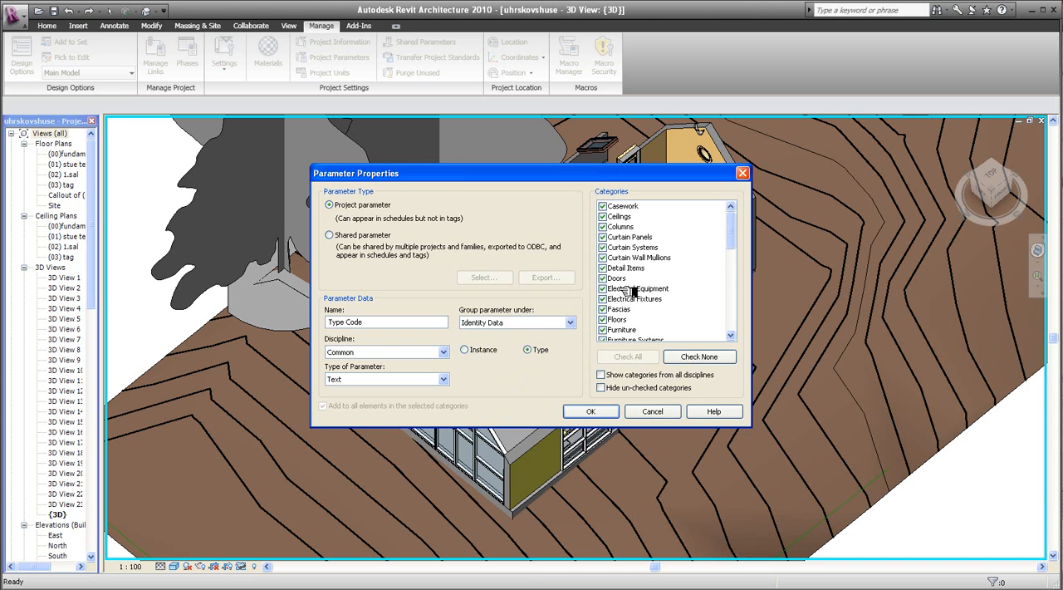
{"action": "left_click", "coordinate": [594, 410]}
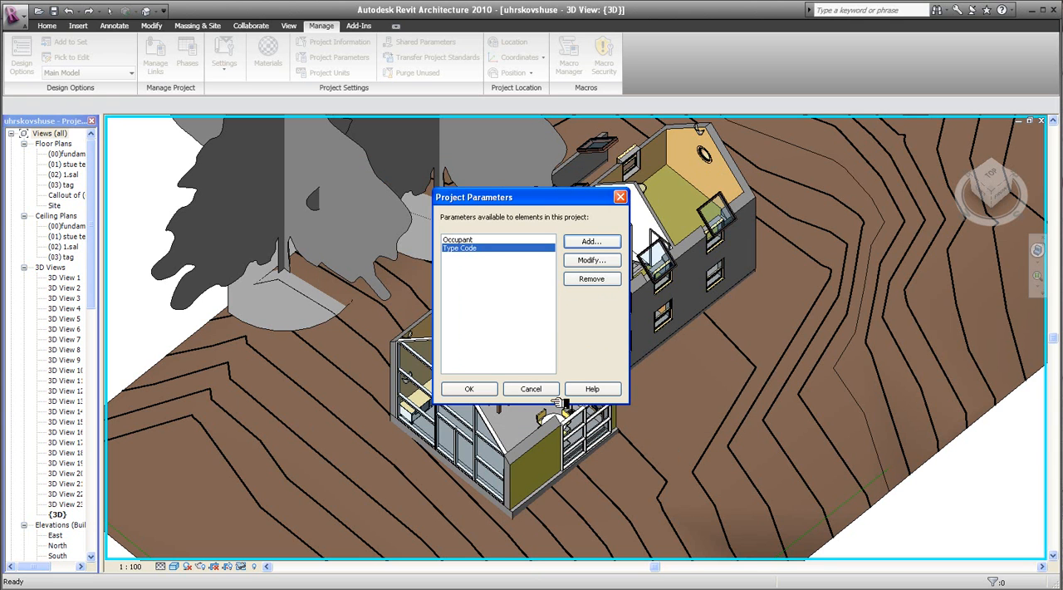
{"action": "left_click", "coordinate": [470, 388]}
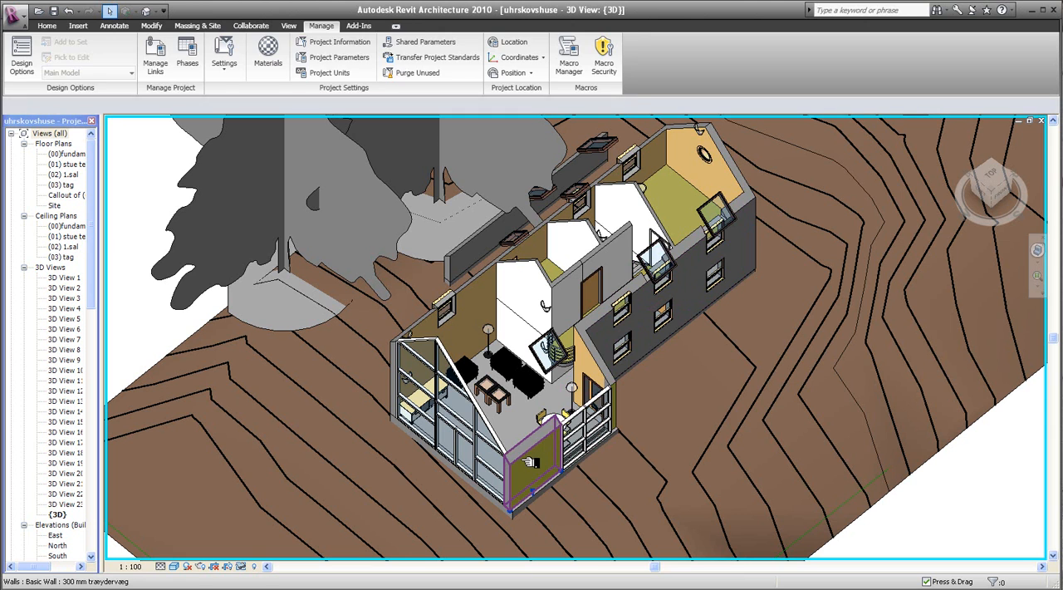
- Detach the Sigma Revit Integration tools and show the type parameters of the small front wall in Sigma's Element Properties
{"action": "left_click", "coordinate": [530, 463]}
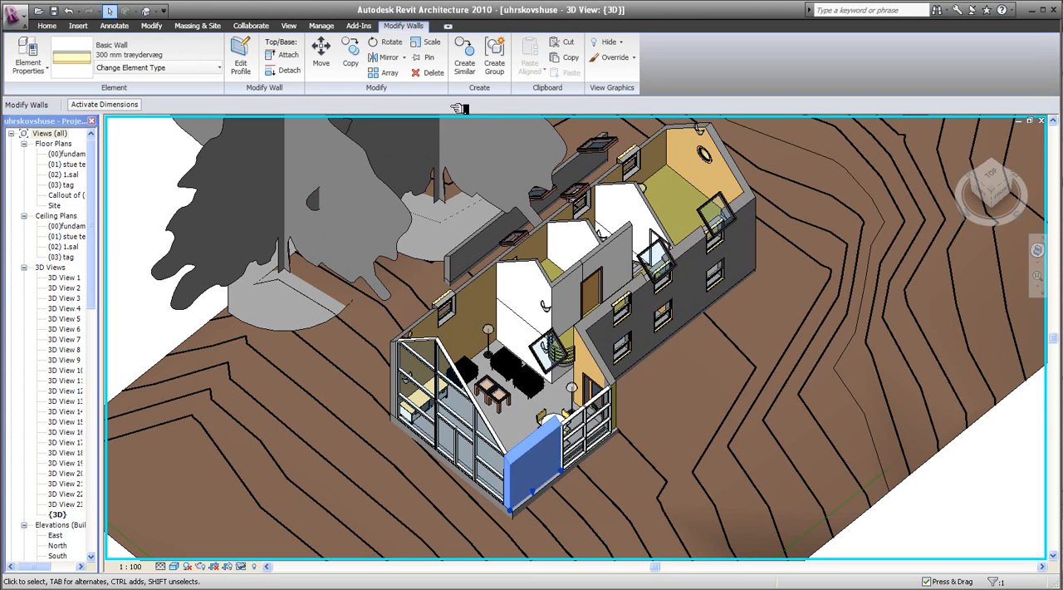
{"action": "left_click", "coordinate": [376, 26]}
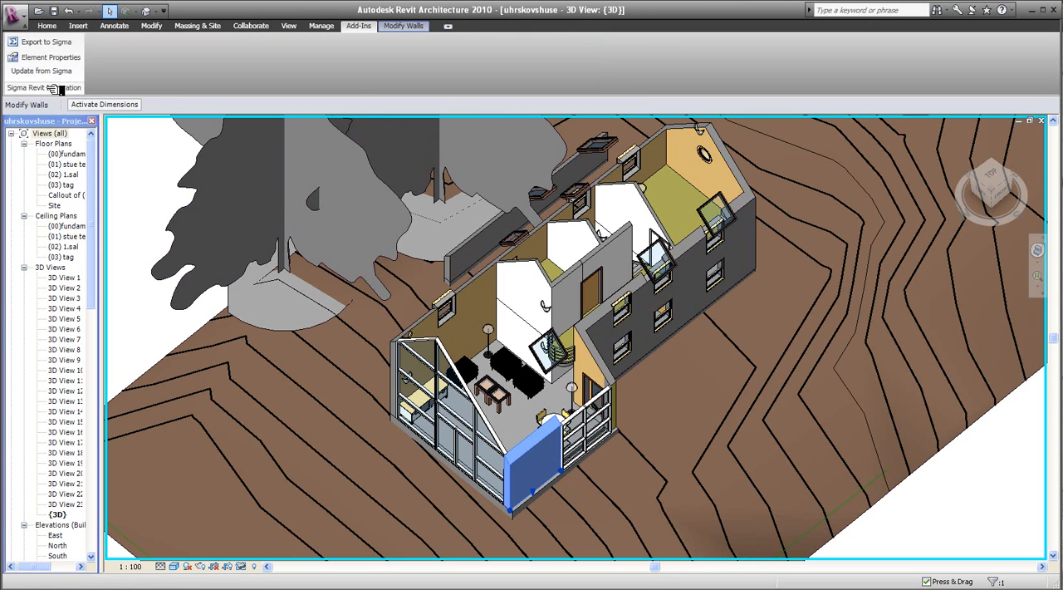
{"action": "left_click_drag", "start_coordinate": [61, 95], "coordinate": [180, 249]}
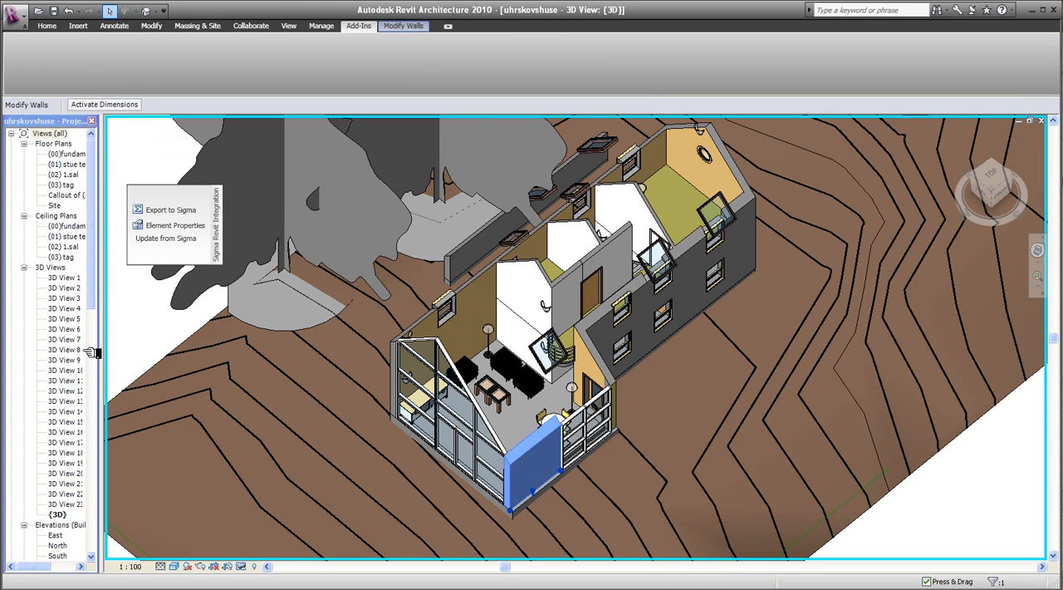
{"action": "left_click", "coordinate": [174, 227]}
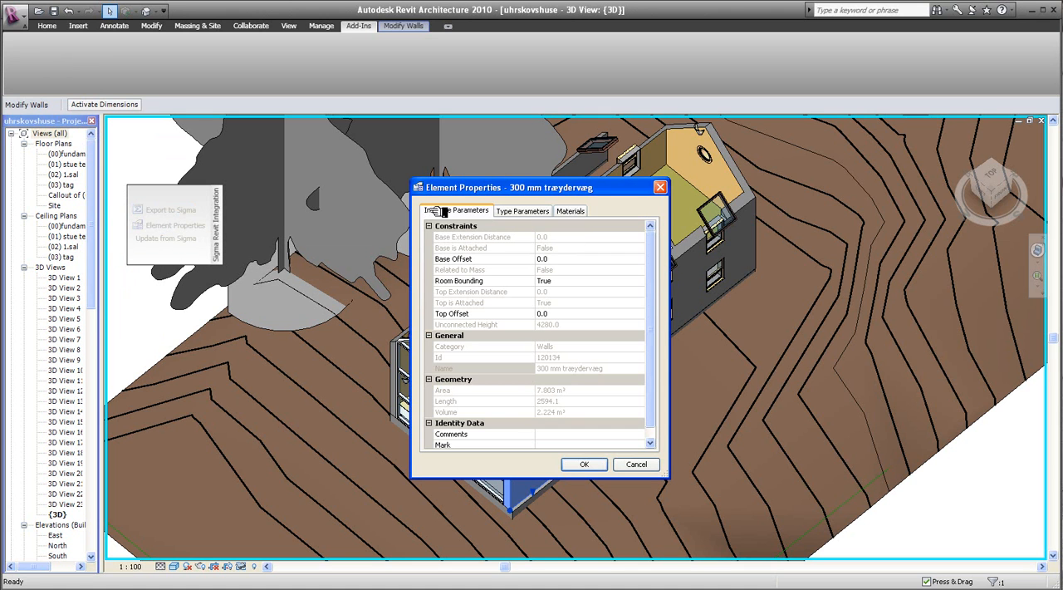
{"action": "left_click_drag", "start_coordinate": [504, 182], "coordinate": [430, 145]}
{"action": "left_click", "coordinate": [447, 175]}
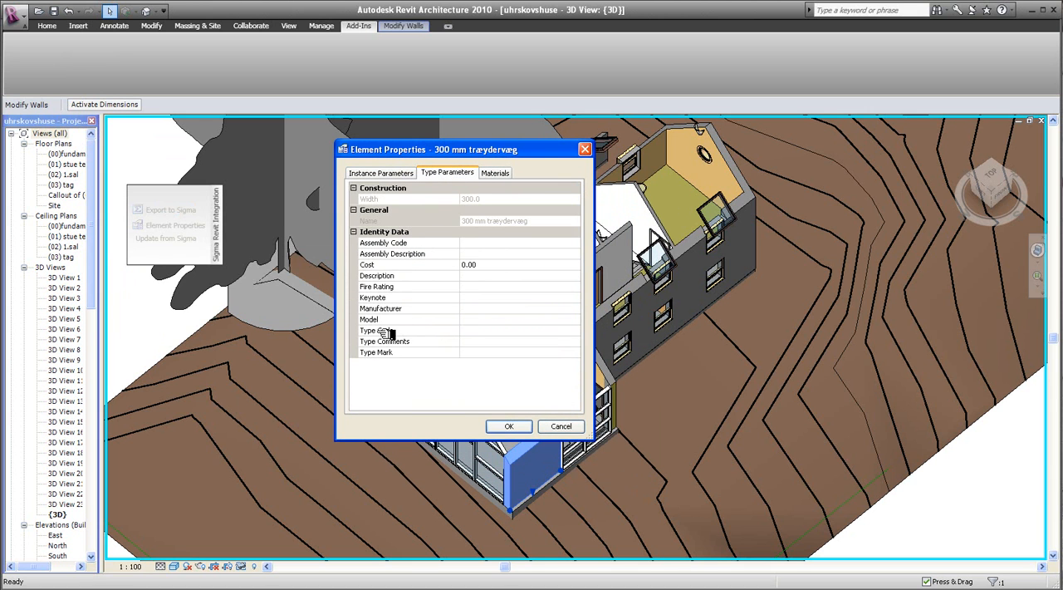
- Link the wall's Type Code parameter to the Sigma library file My new pricebook on the Desktop
{"action": "left_click", "coordinate": [580, 332]}
{"action": "left_click", "coordinate": [580, 331]}
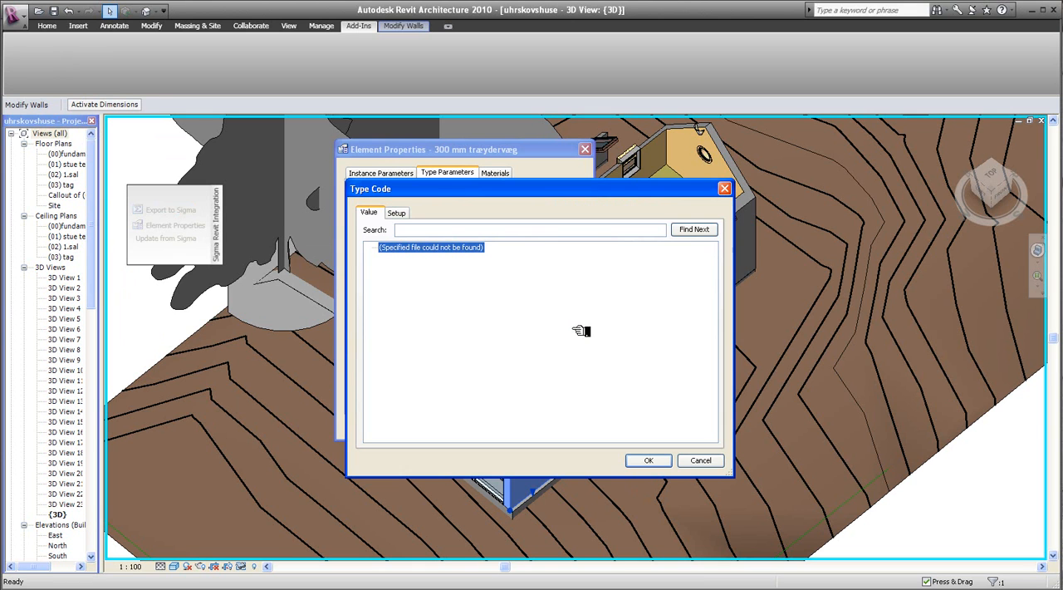
{"action": "left_click", "coordinate": [399, 213]}
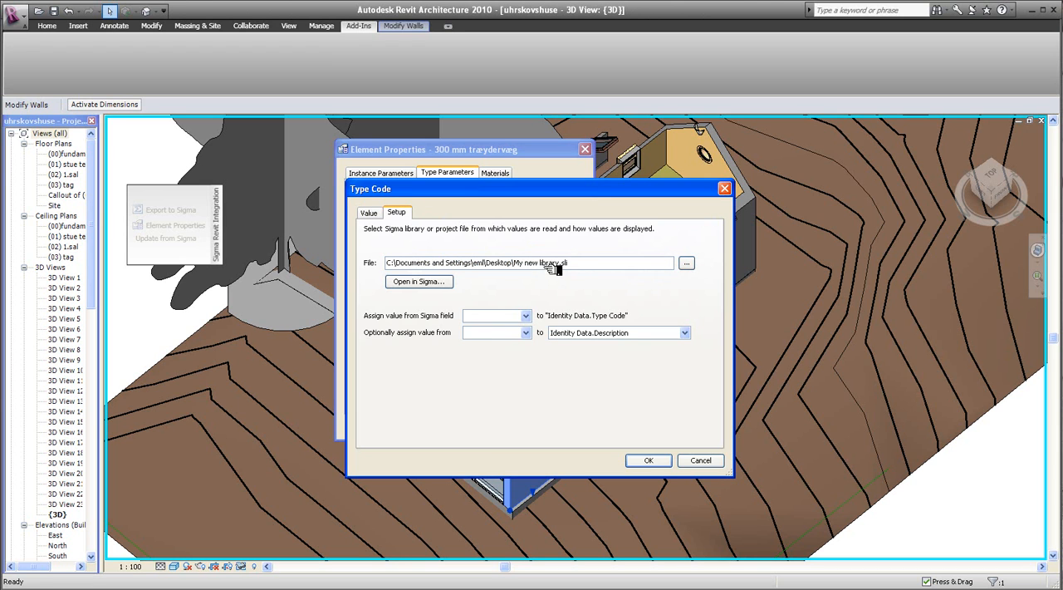
{"action": "left_click", "coordinate": [689, 264]}
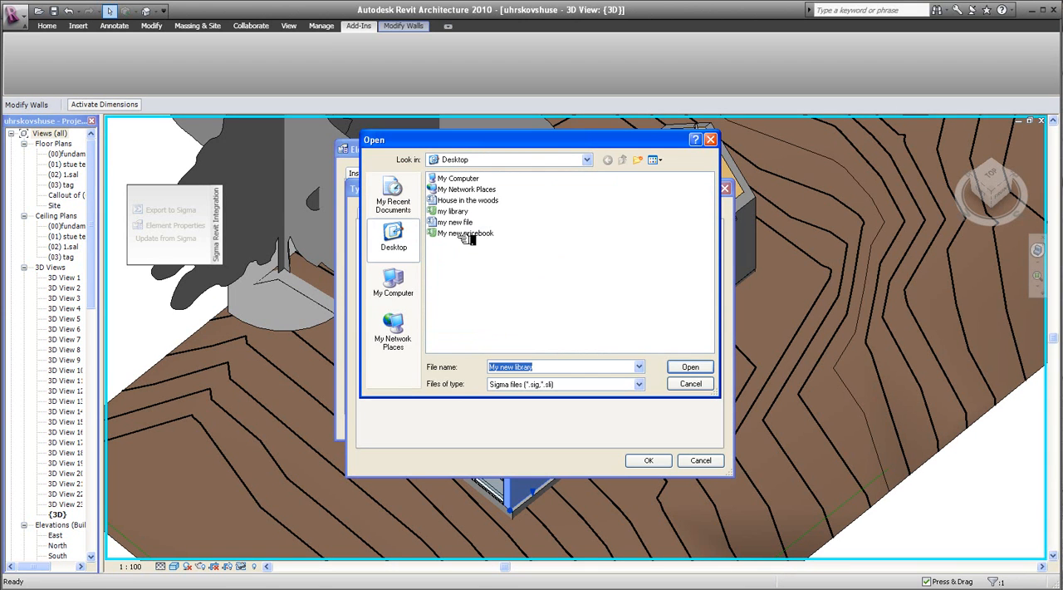
{"action": "left_click", "coordinate": [469, 235]}
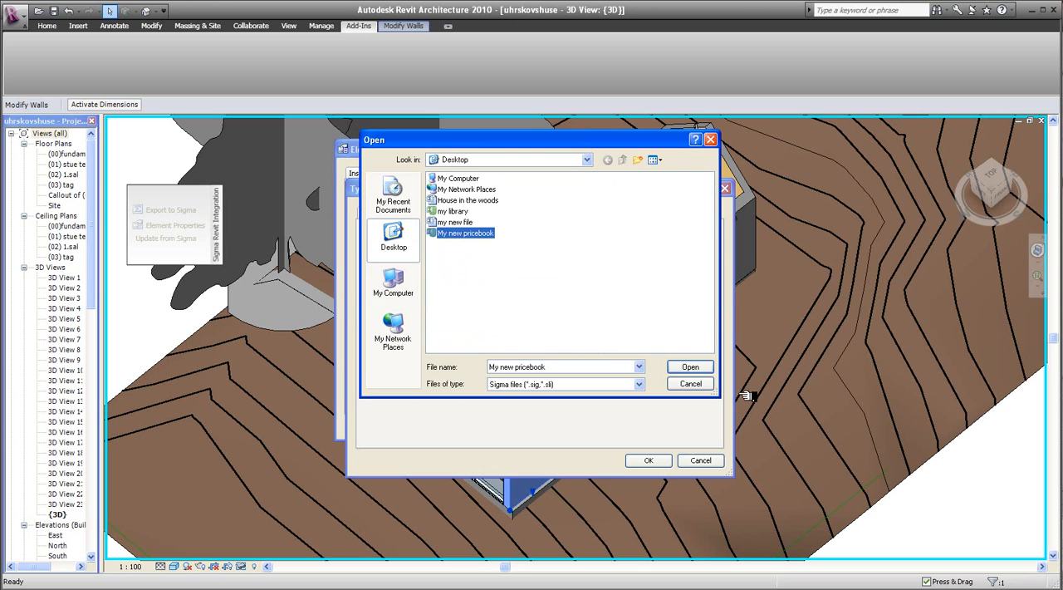
{"action": "left_click", "coordinate": [690, 367]}
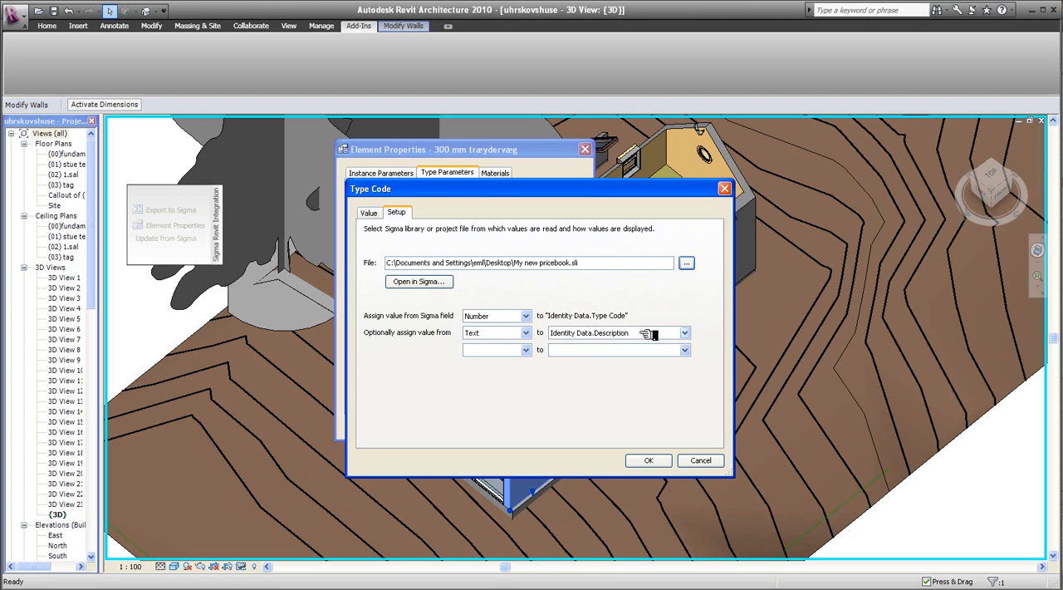
- Assign the wall the pricebook code (21)32.05,01, the 355 mm brick cavity wall under Primary Building Components
{"action": "left_click_drag", "start_coordinate": [543, 191], "coordinate": [775, 78]}
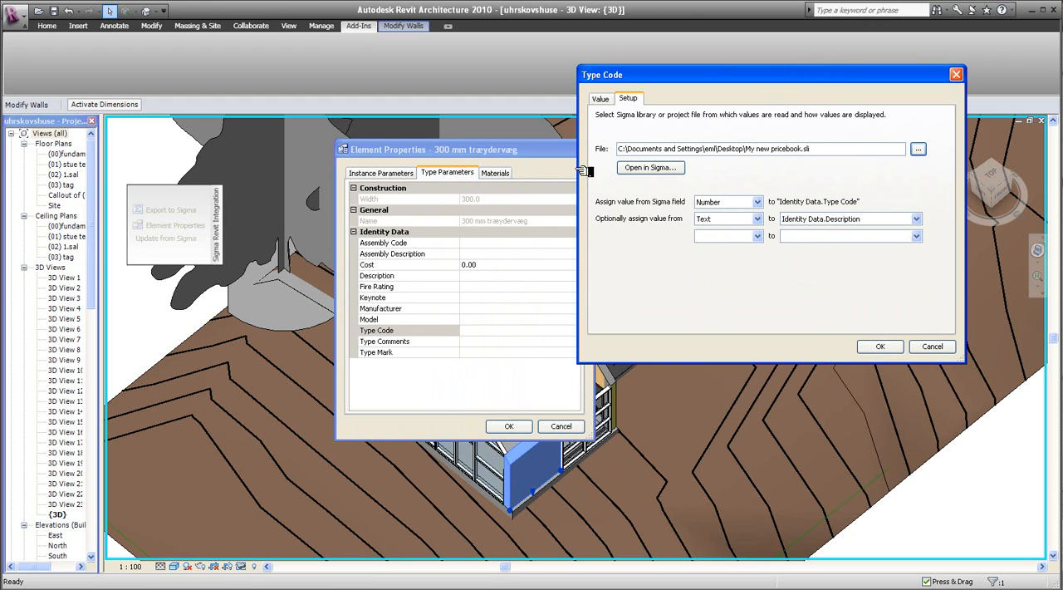
{"action": "left_click", "coordinate": [602, 99]}
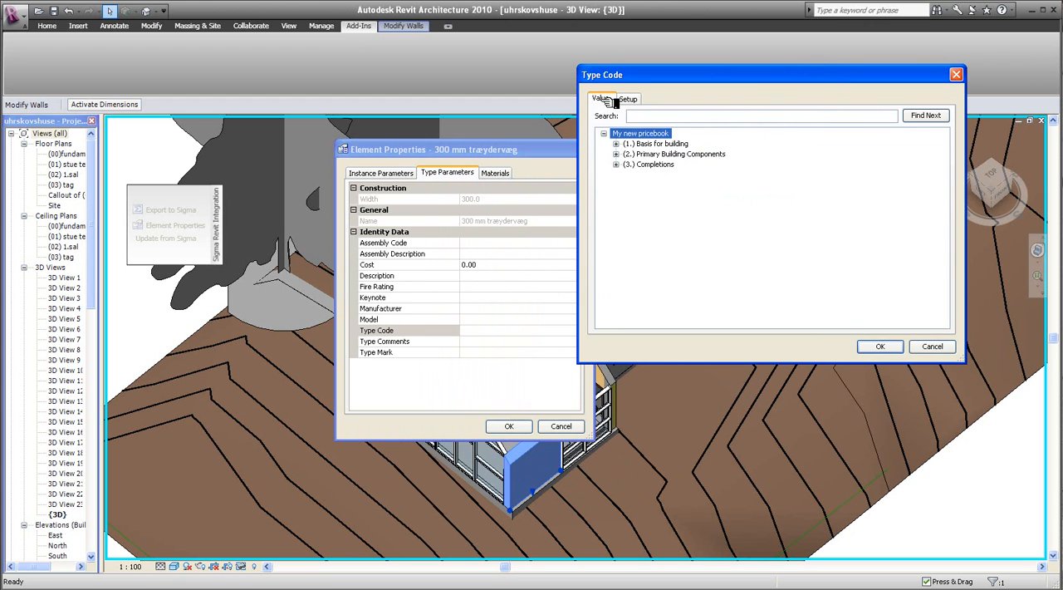
{"action": "left_click", "coordinate": [617, 155]}
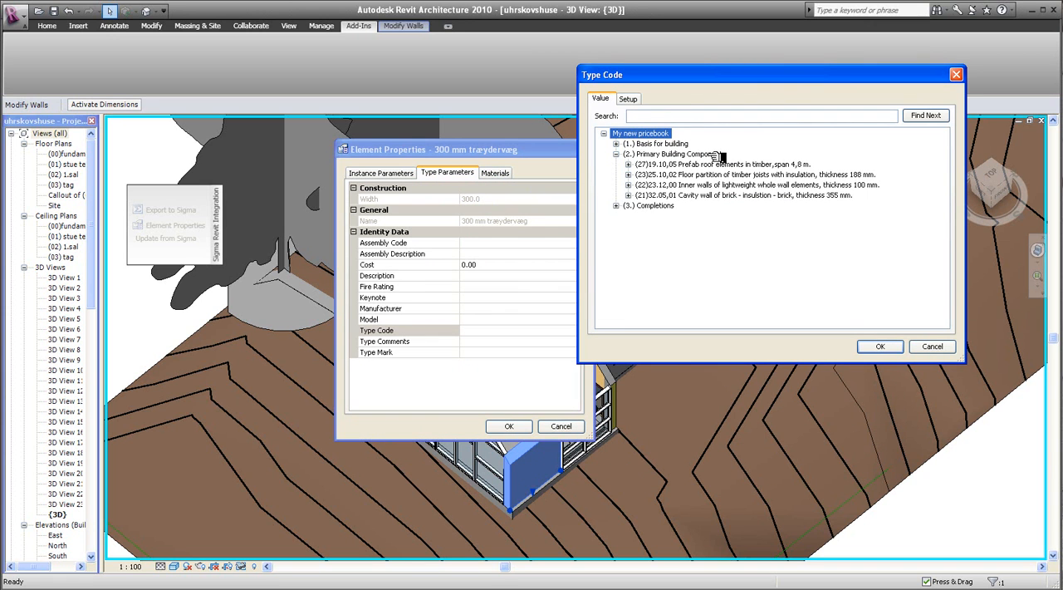
{"action": "left_click", "coordinate": [669, 196]}
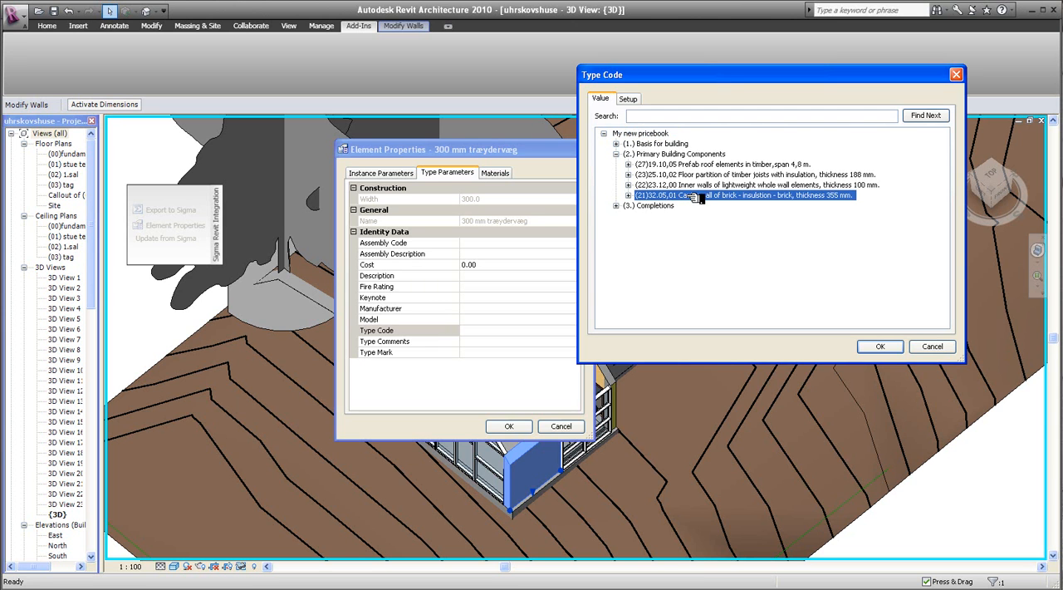
{"action": "left_click", "coordinate": [880, 346]}
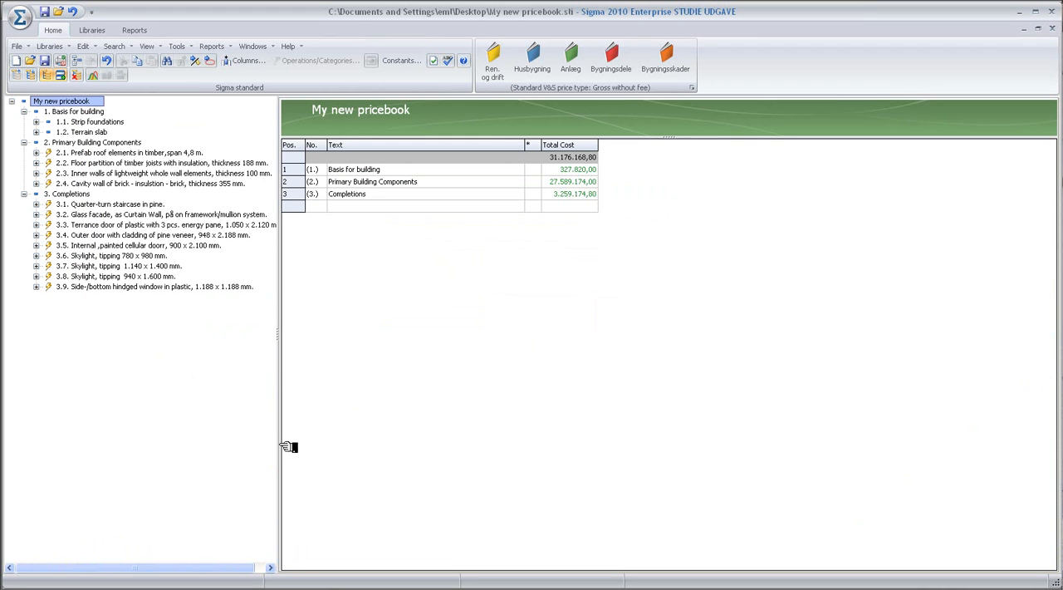
- Review the Primary Building Components of the pricebook in Sigma, and accept the wall's element properties back in Revit
{"action": "left_click", "coordinate": [85, 142]}
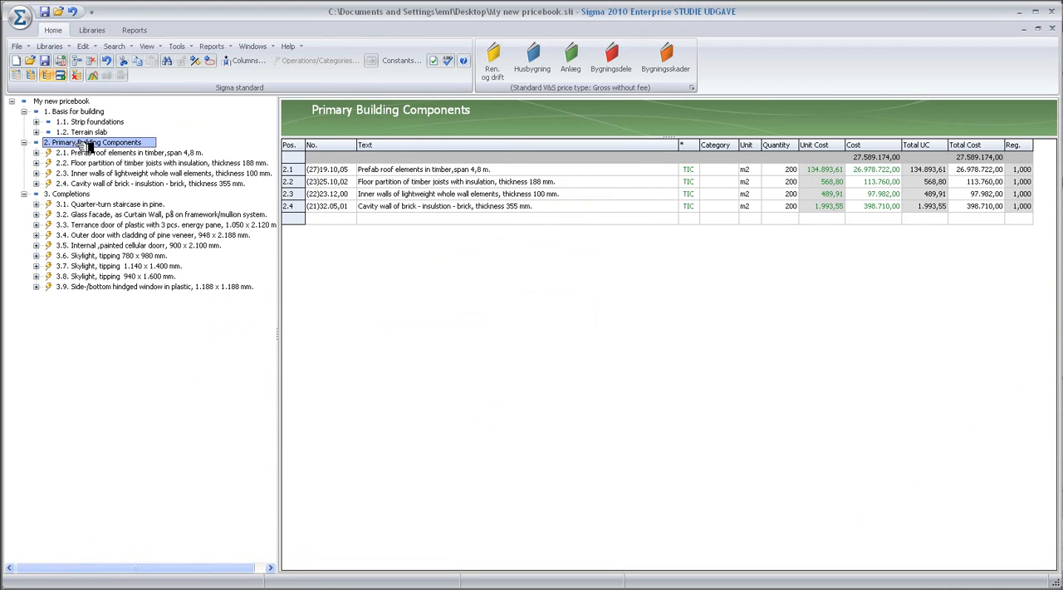
{"action": "left_click_drag", "start_coordinate": [92, 174], "coordinate": [334, 205]}
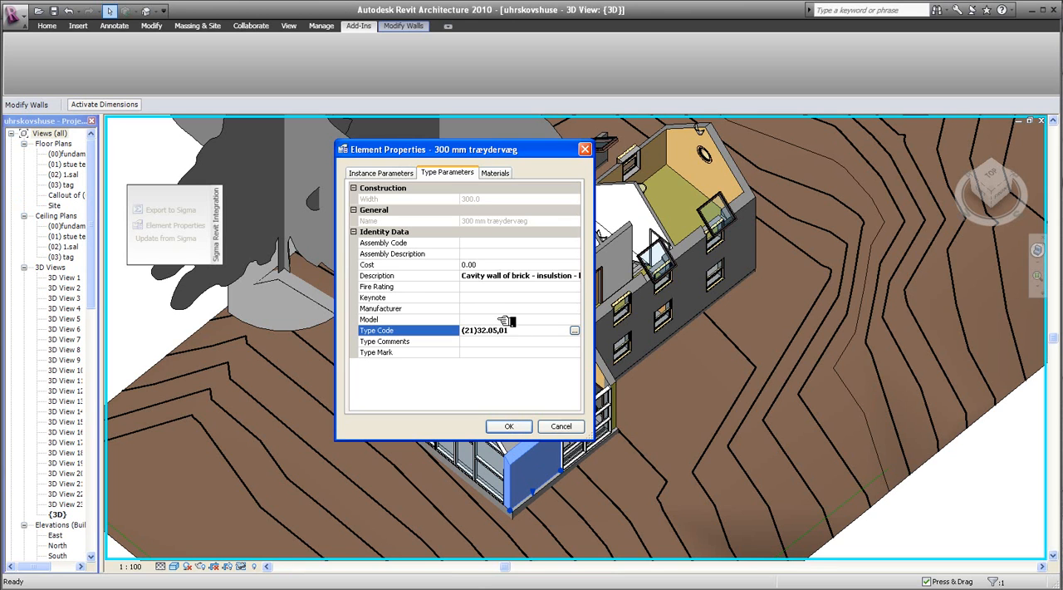
{"action": "left_click", "coordinate": [511, 425]}
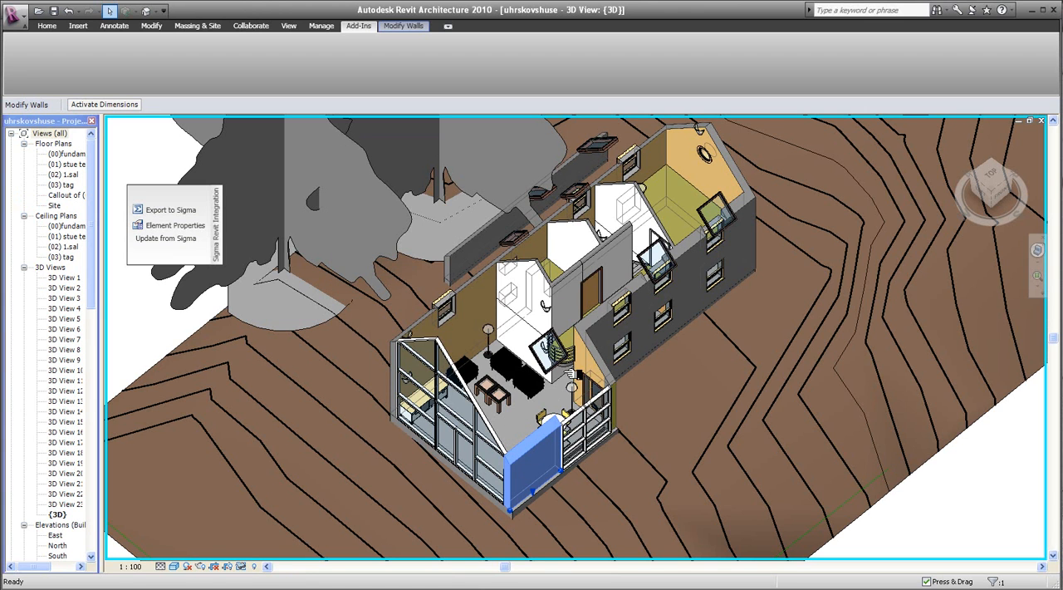
- Examine the Description and Type Code in the type properties of the long side wall with windows, and clear the selection
{"action": "left_click", "coordinate": [650, 291]}
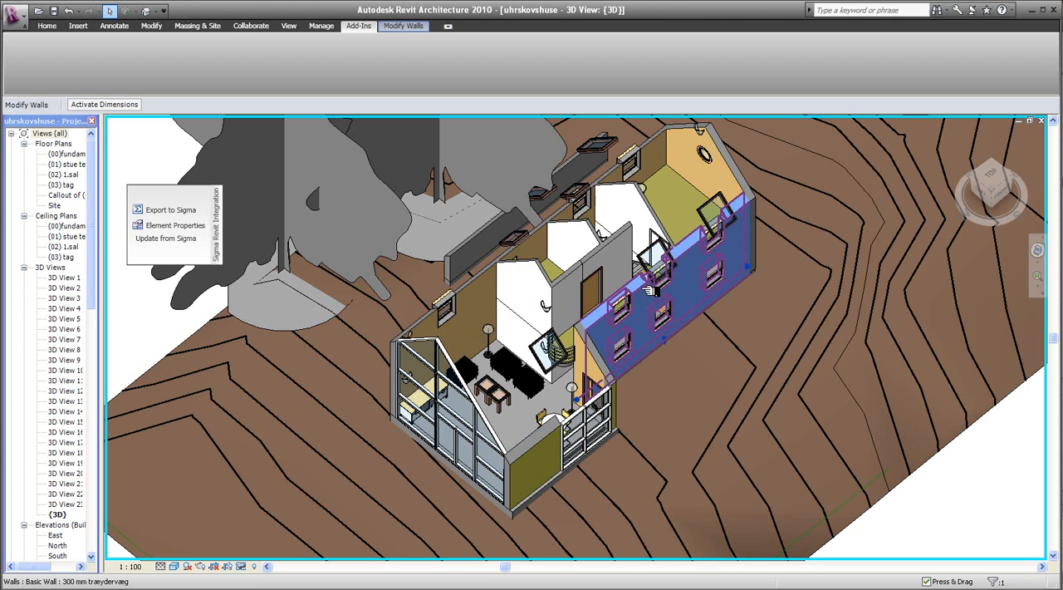
{"action": "left_click", "coordinate": [50, 26]}
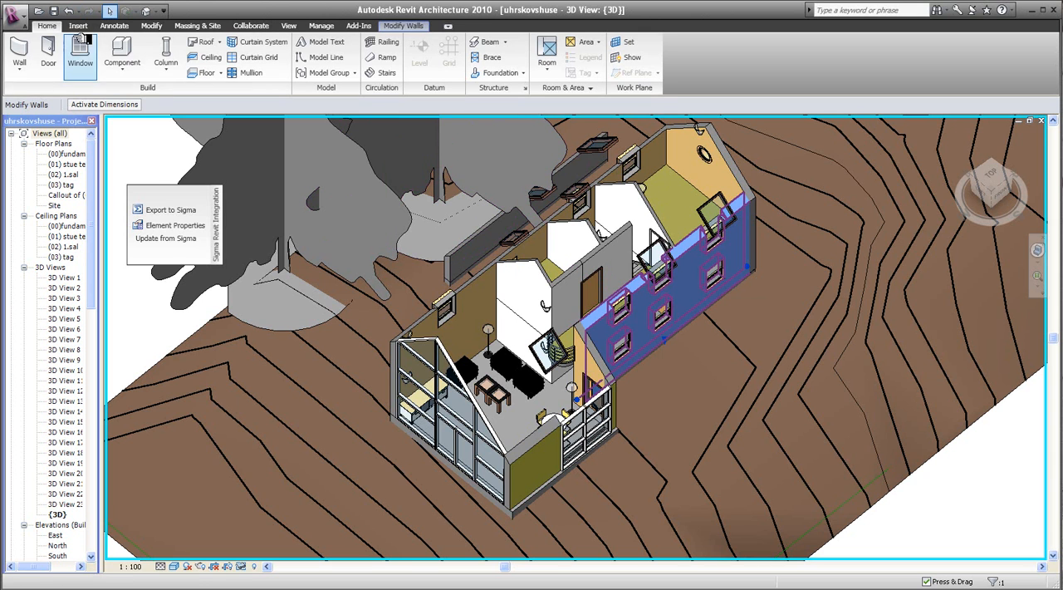
{"action": "right_click", "coordinate": [646, 312]}
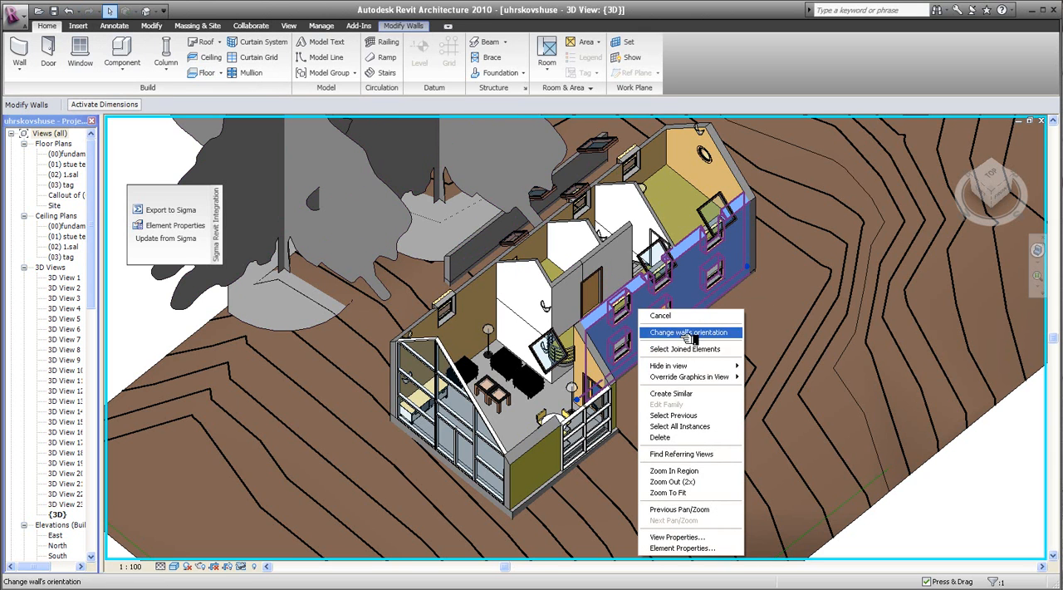
{"action": "left_click", "coordinate": [682, 548]}
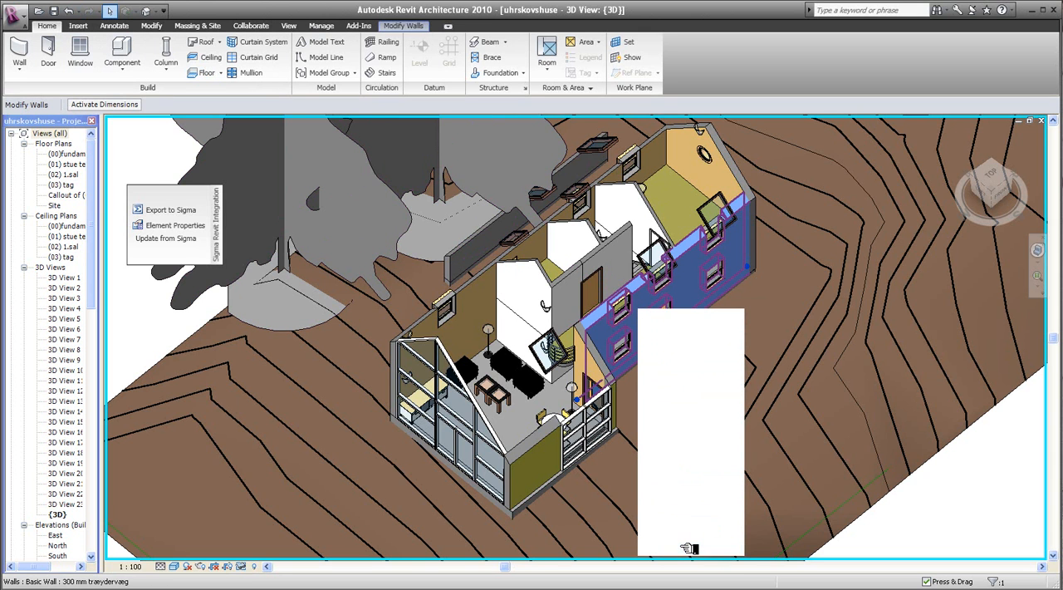
{"action": "left_click", "coordinate": [612, 156]}
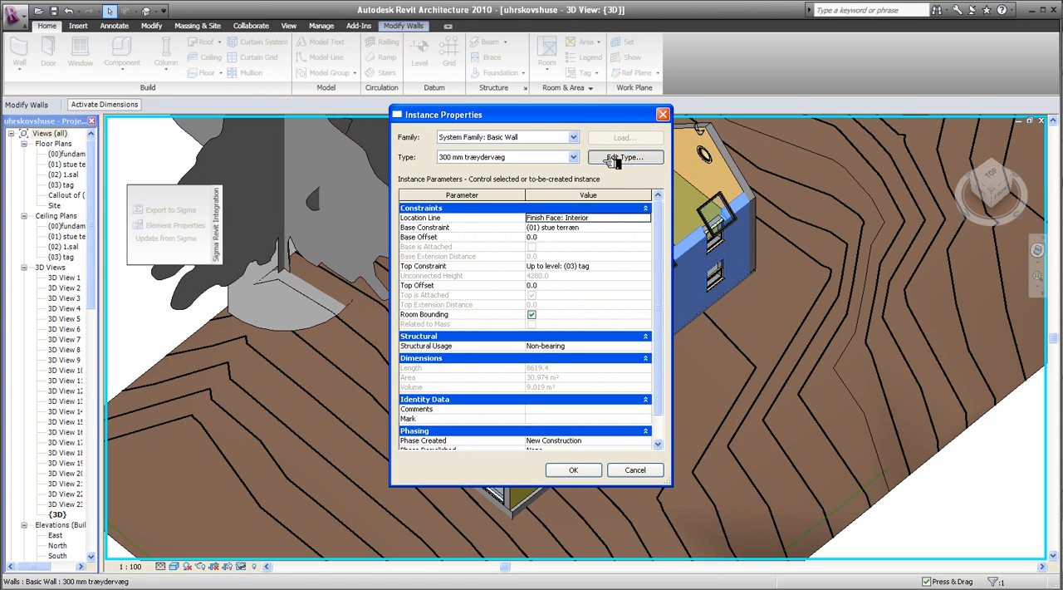
{"action": "left_click_drag", "start_coordinate": [656, 309], "coordinate": [659, 338]}
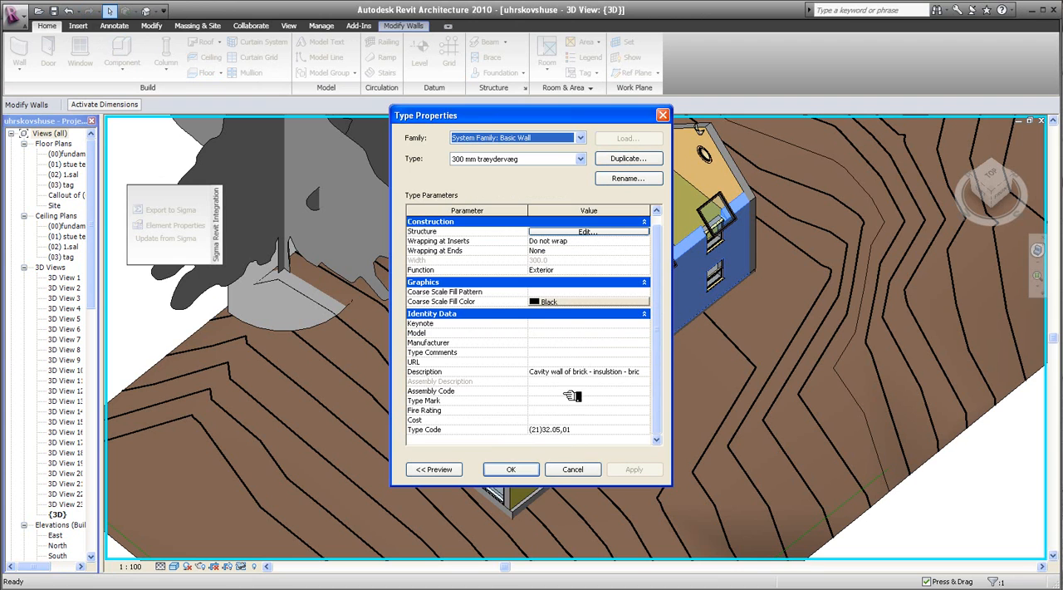
{"action": "left_click", "coordinate": [582, 471]}
{"action": "left_click", "coordinate": [571, 471]}
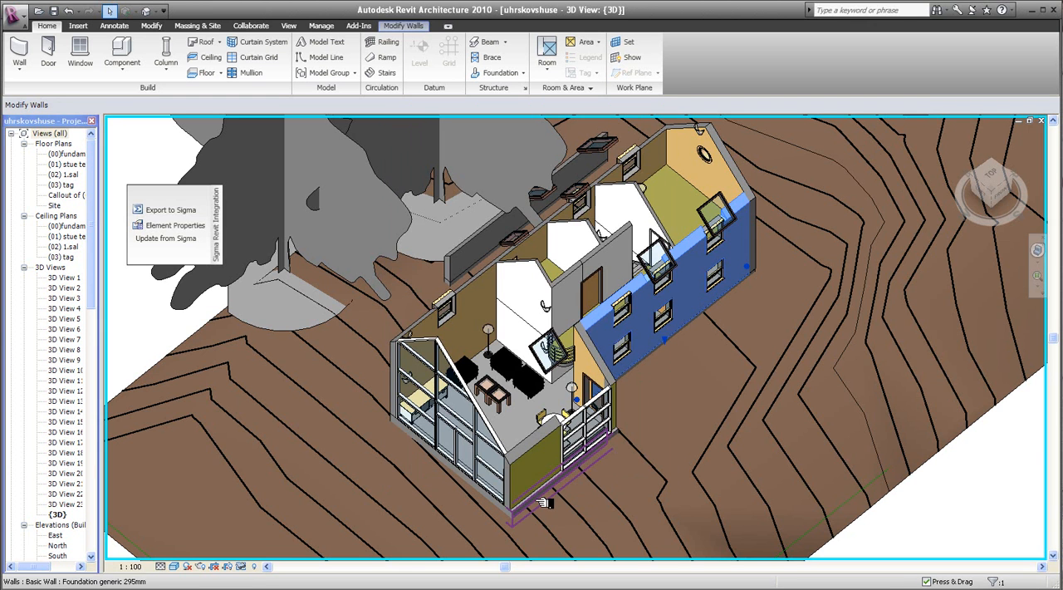
{"action": "left_click", "coordinate": [738, 202]}
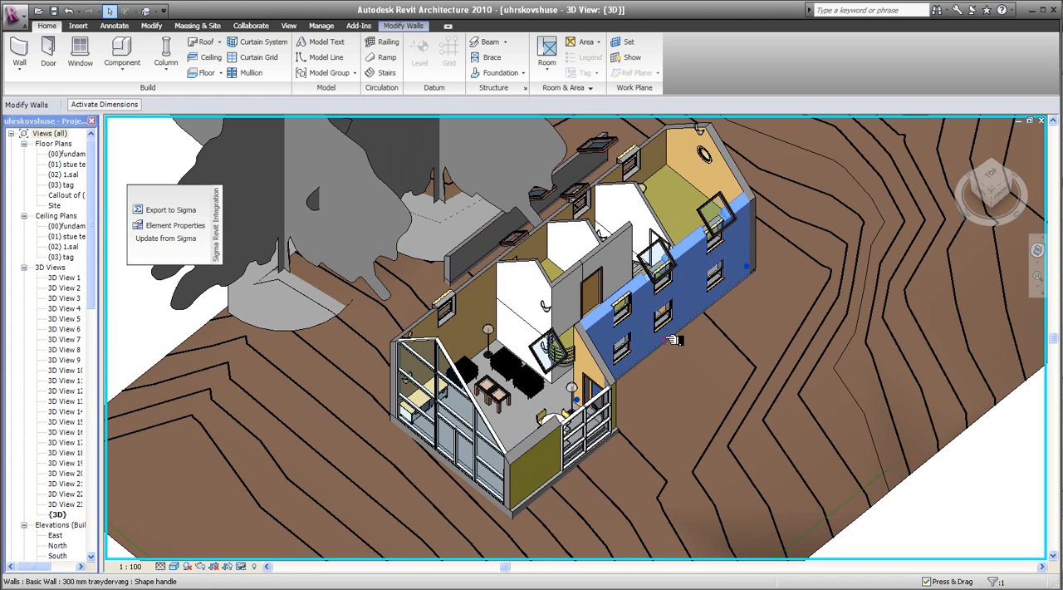
{"action": "key", "text": "Escape"}
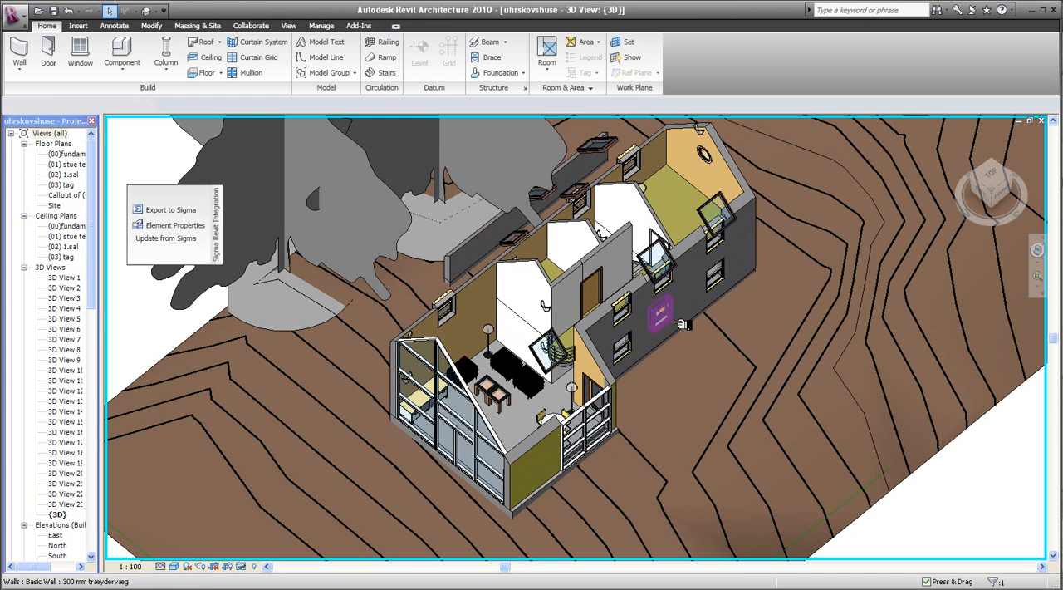
- Open the pricebook selection for the Type Code of the M_Skylight 1180 x 1170mm window above the long side wall, using Sigma's element properties
{"action": "left_click", "coordinate": [678, 281]}
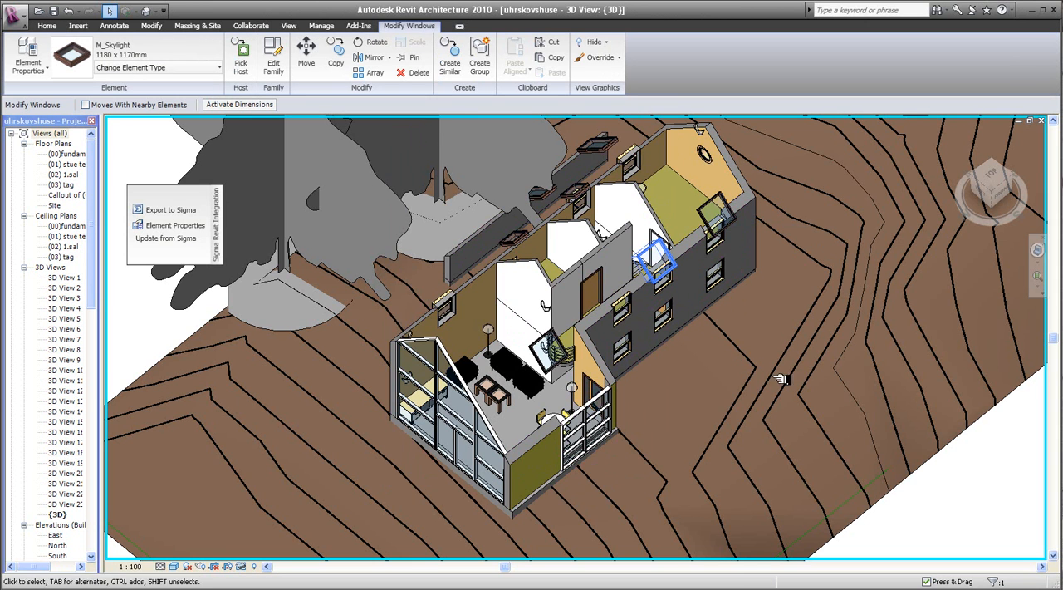
{"action": "right_click", "coordinate": [676, 271]}
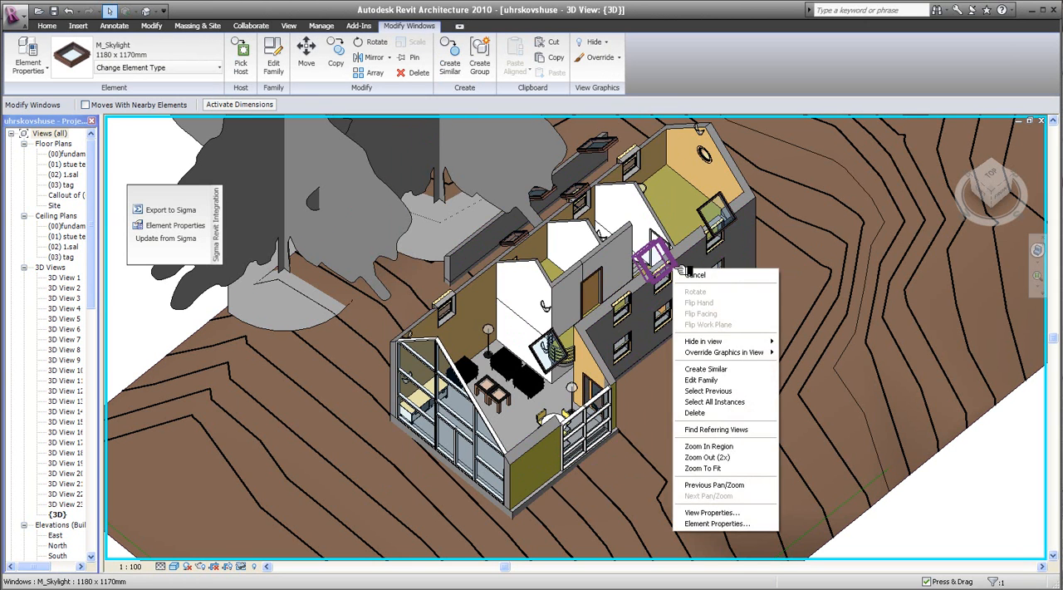
{"action": "left_click", "coordinate": [716, 523]}
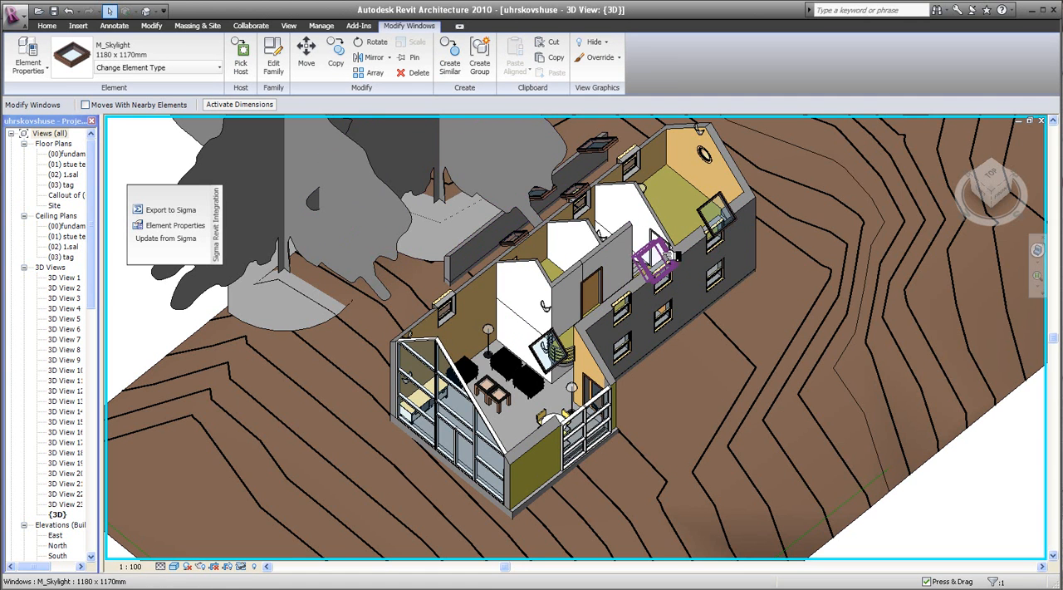
{"action": "left_click", "coordinate": [334, 26]}
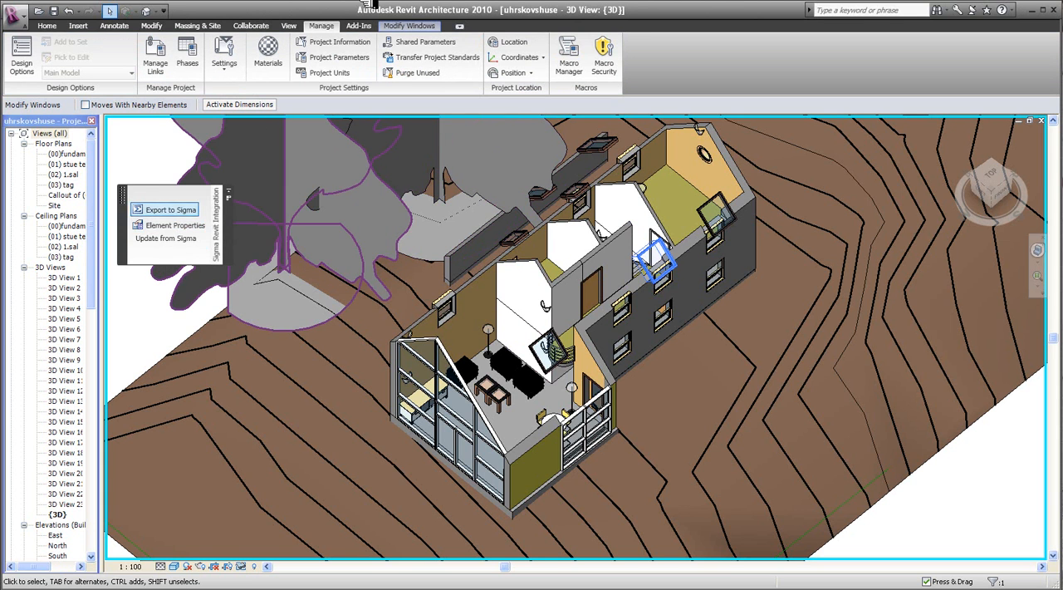
{"action": "left_click", "coordinate": [359, 26]}
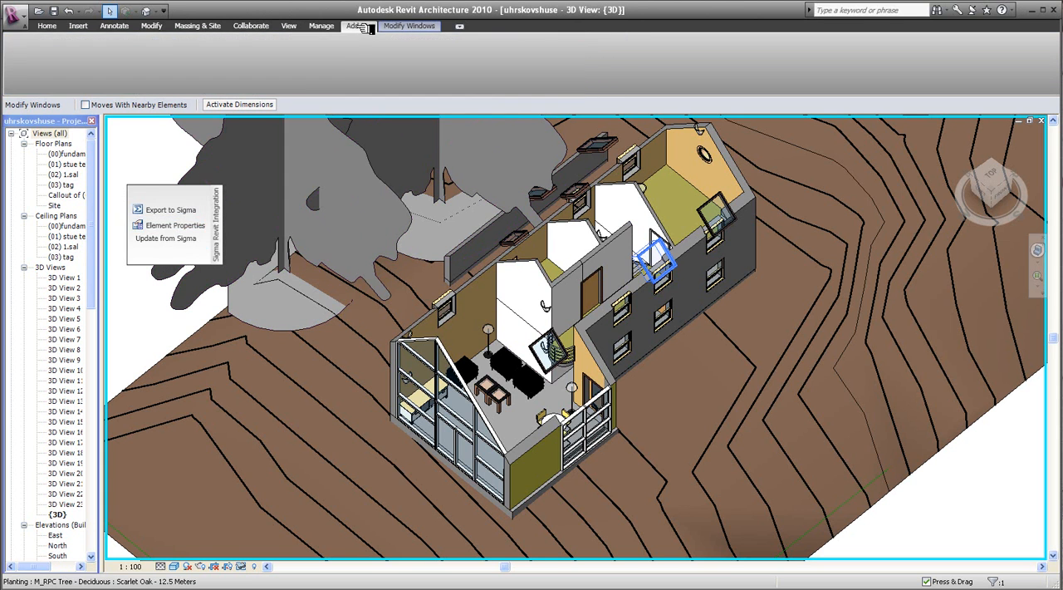
{"action": "left_click", "coordinate": [173, 225]}
{"action": "left_click", "coordinate": [523, 210]}
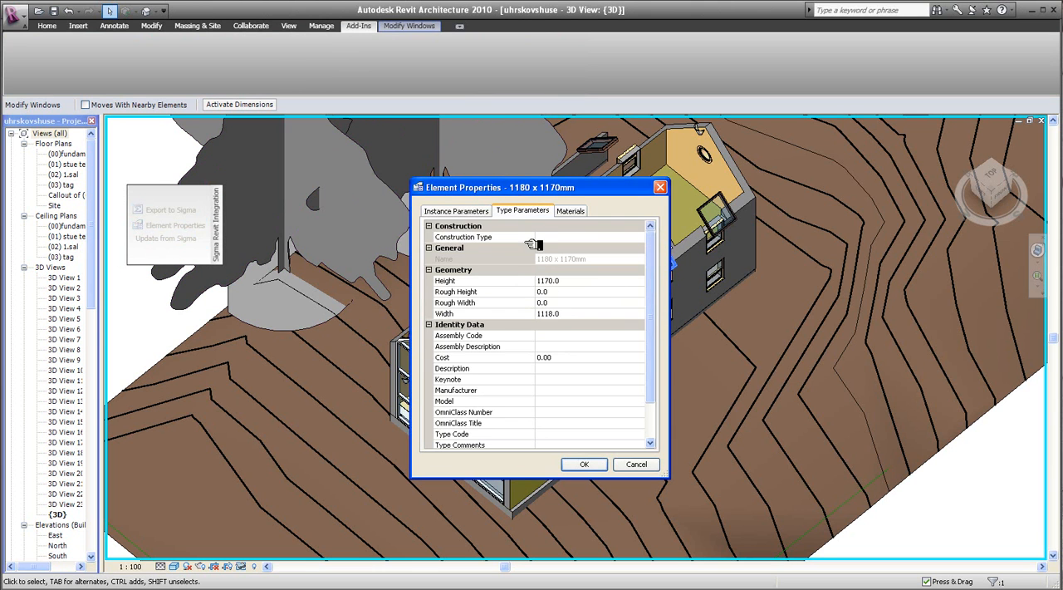
{"action": "scroll", "coordinate": [657, 375], "scroll_direction": "down", "scroll_amount": 3}
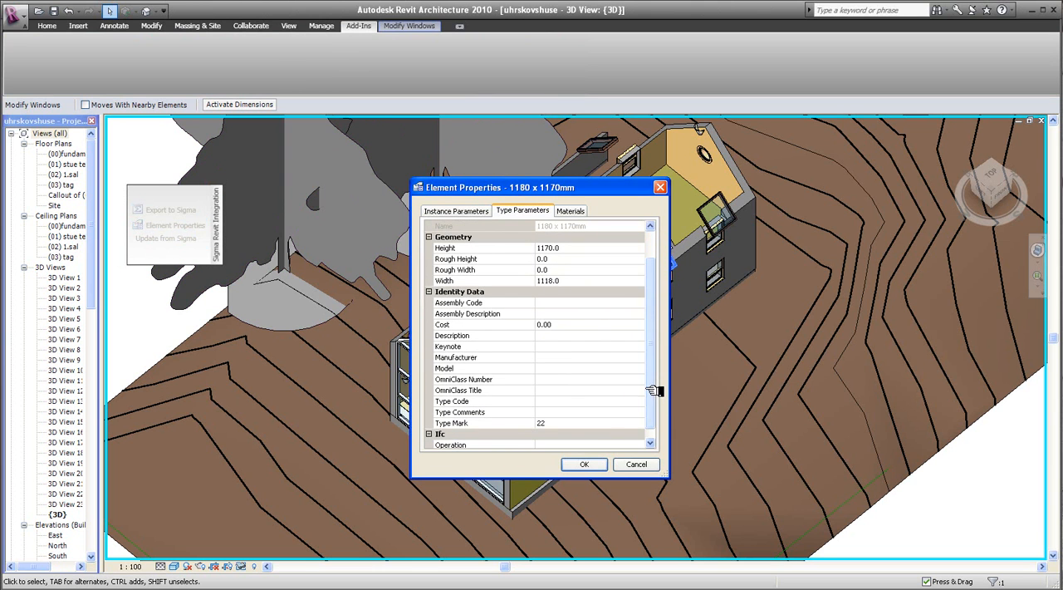
{"action": "left_click", "coordinate": [641, 402]}
{"action": "left_click", "coordinate": [639, 402]}
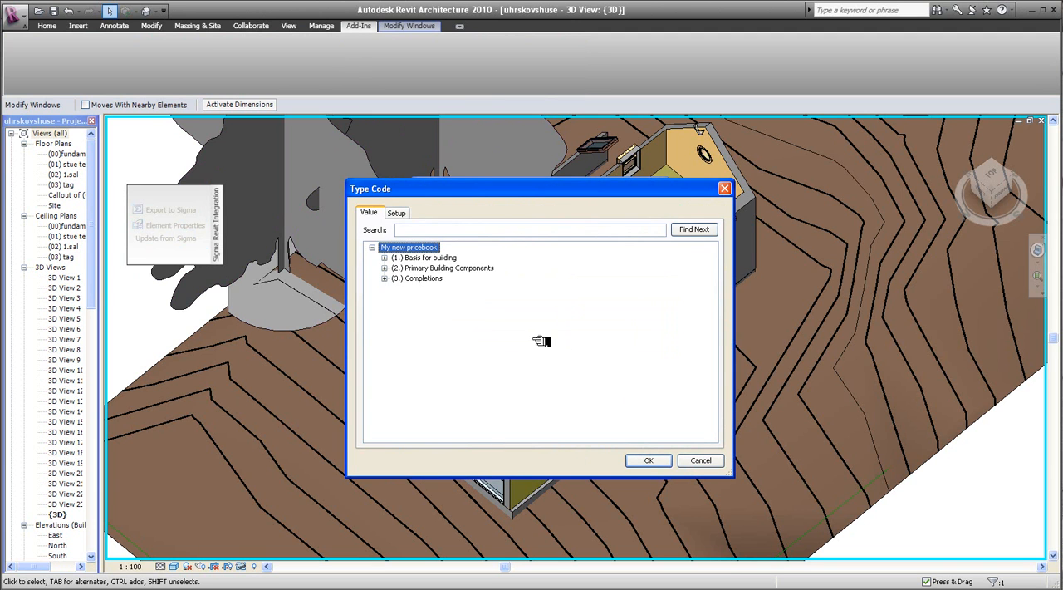
- Check the linked pricebook file, and assign the skylight code (37)25.10,07, Skylight, tipping 1.140 x 1.400 mm, from Completions
{"action": "left_click", "coordinate": [397, 213]}
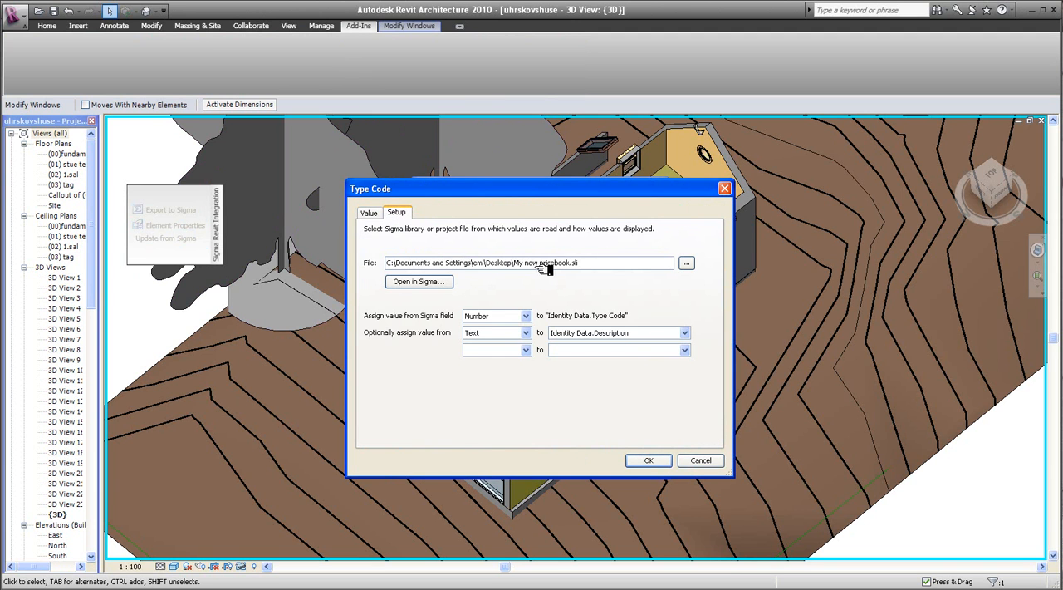
{"action": "left_click", "coordinate": [374, 213]}
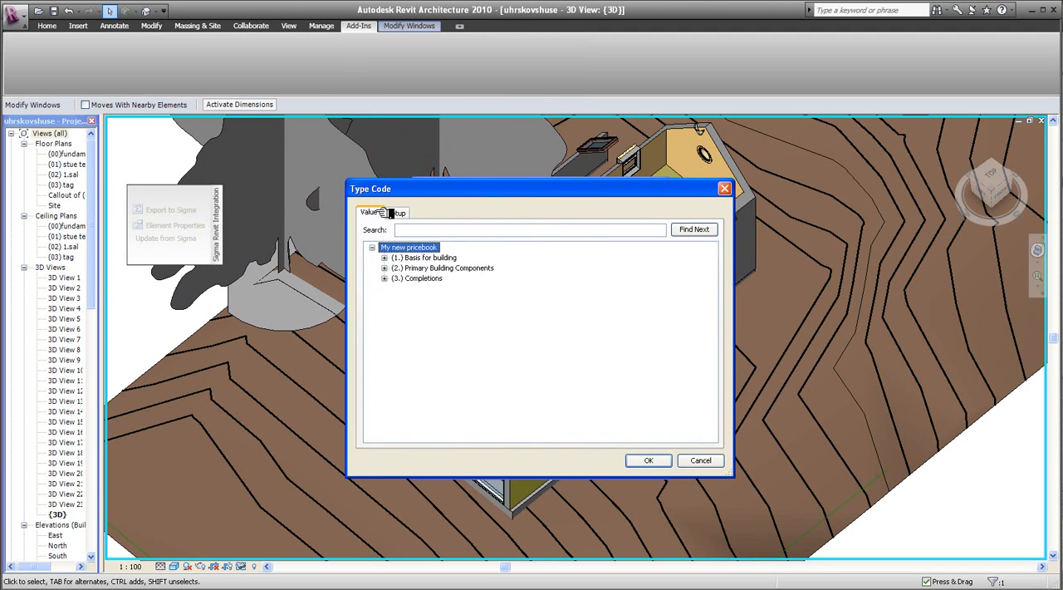
{"action": "left_click", "coordinate": [394, 279]}
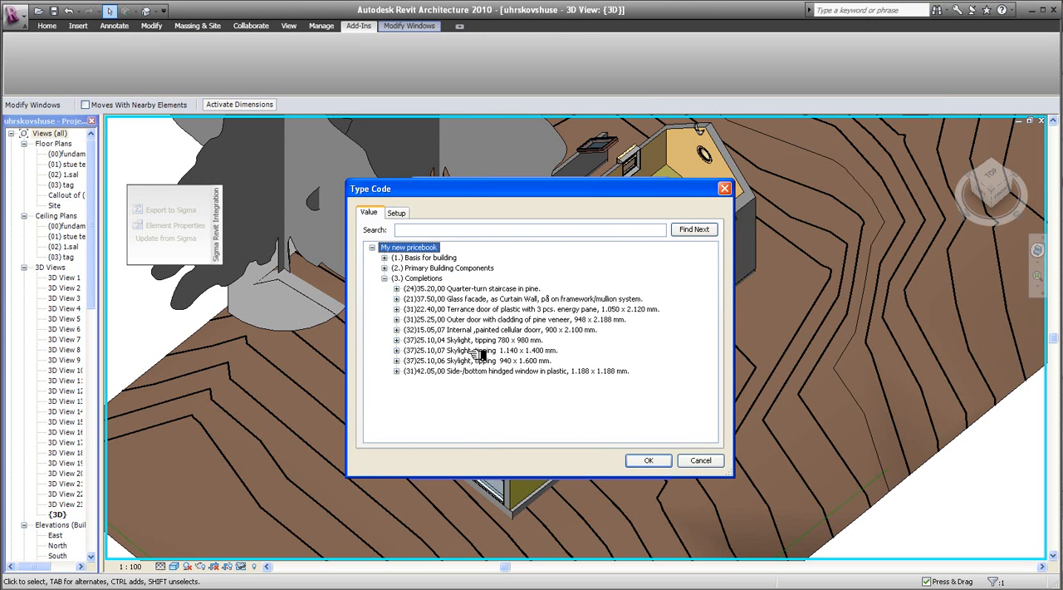
{"action": "left_click", "coordinate": [426, 352]}
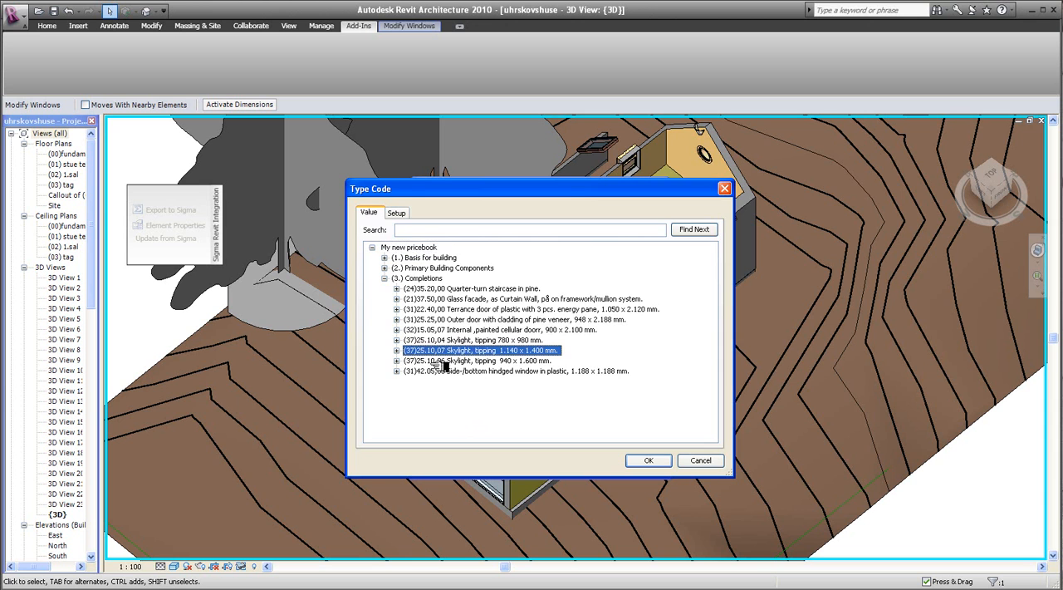
{"action": "left_click", "coordinate": [648, 460]}
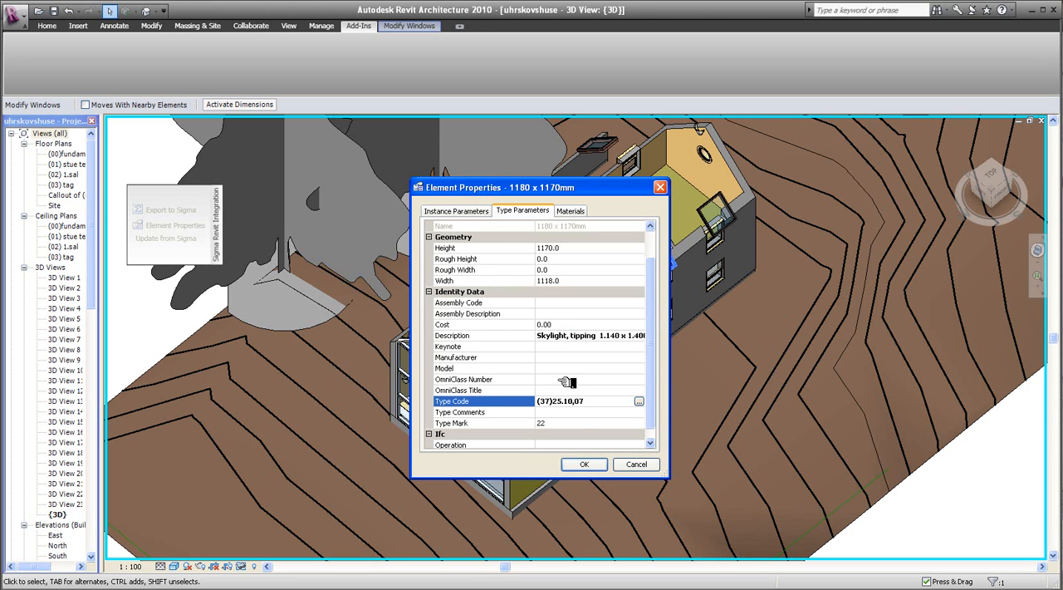
{"action": "left_click", "coordinate": [585, 465]}
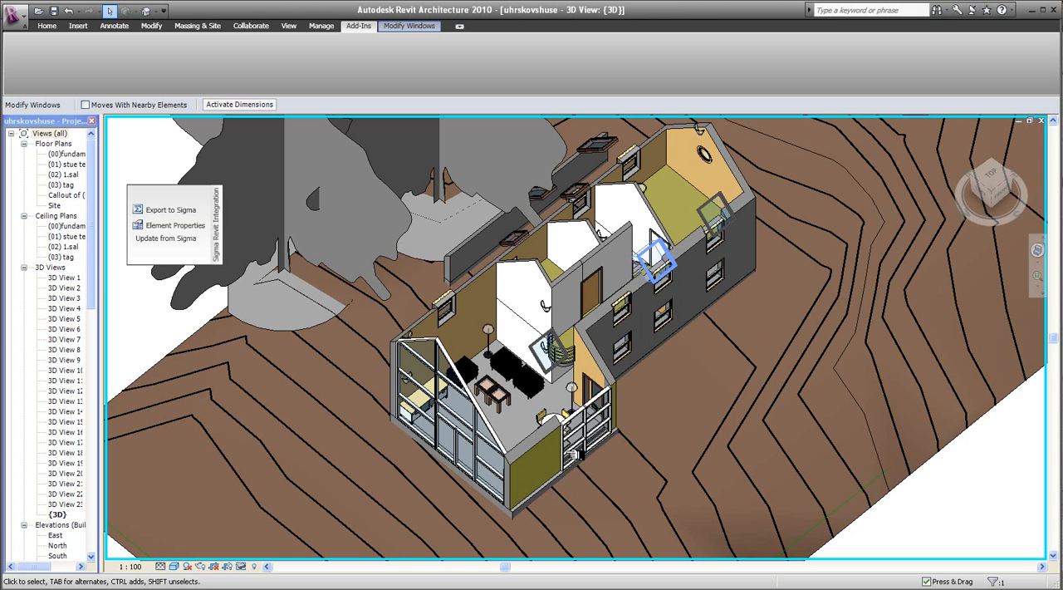
- Assign the white Interior - Blockwork 100 wall the Type Code (22)23.12,00, the 100 mm lightweight inner walls under Primary Building Components
{"action": "left_click", "coordinate": [545, 270]}
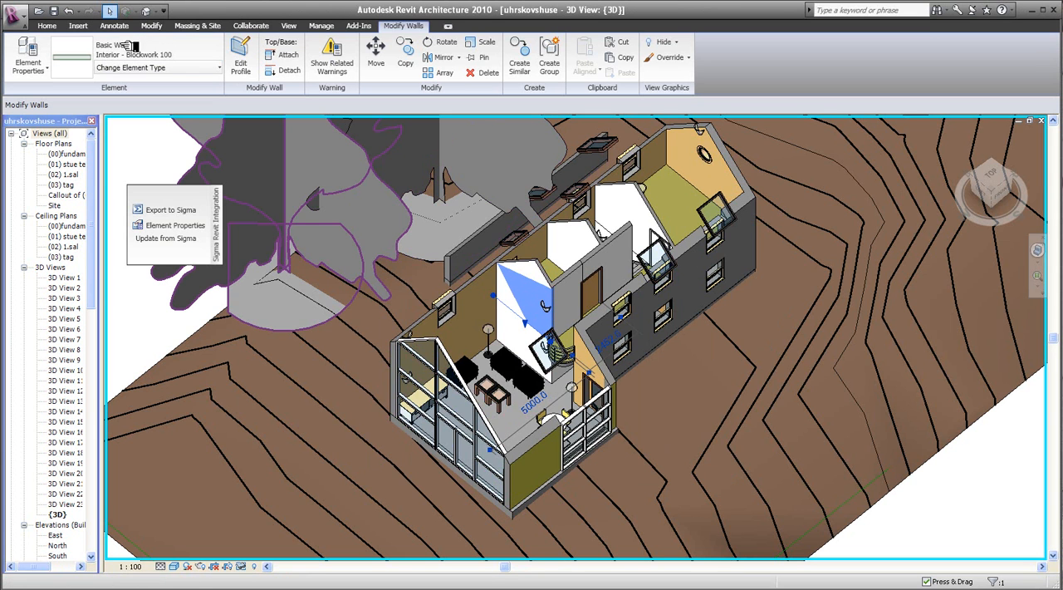
{"action": "right_click", "coordinate": [535, 286]}
{"action": "left_click", "coordinate": [549, 289]}
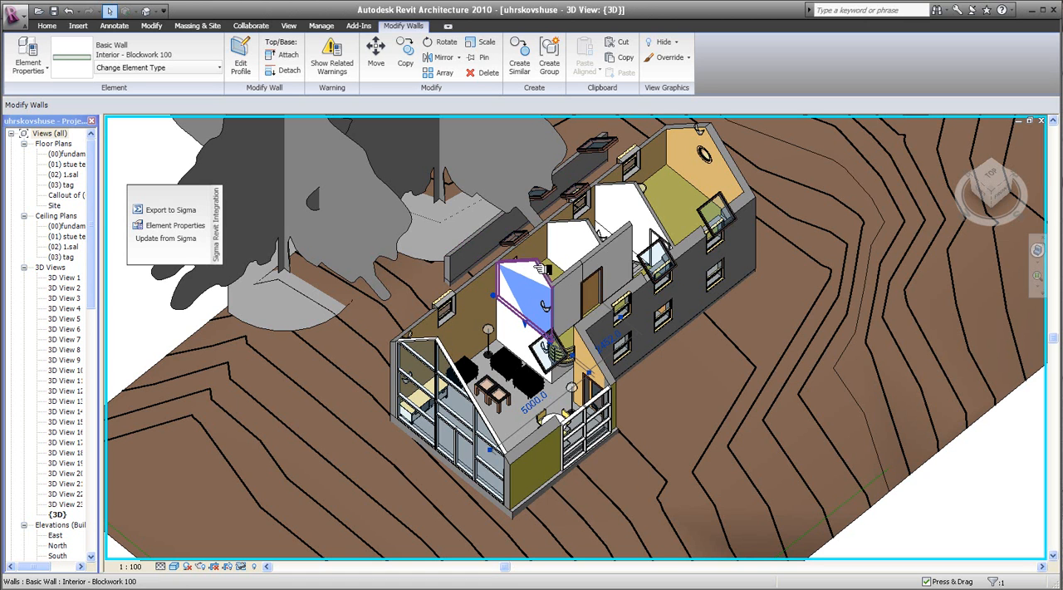
{"action": "left_click", "coordinate": [170, 225]}
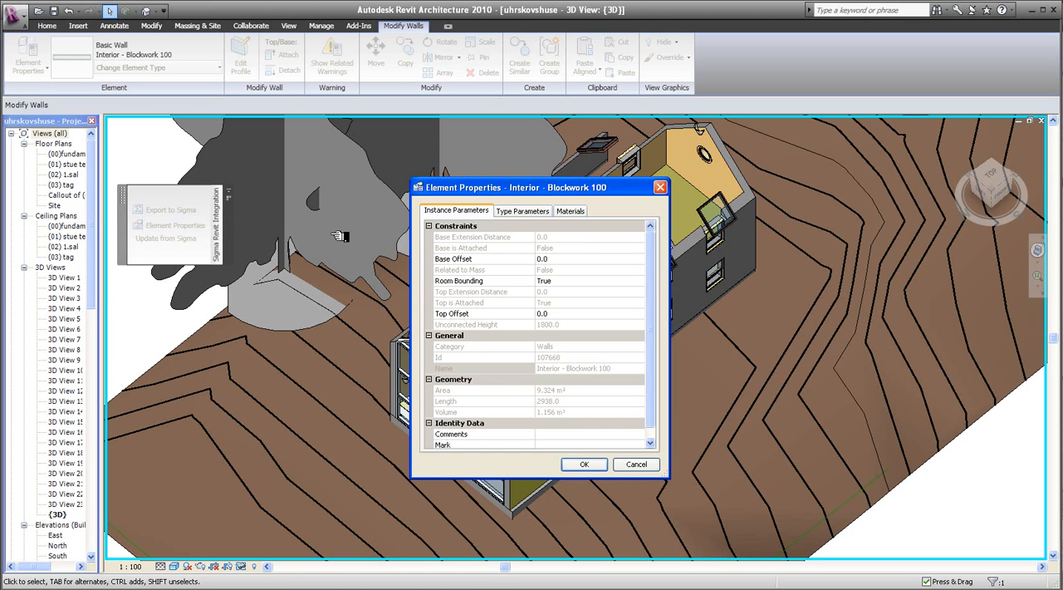
{"action": "left_click", "coordinate": [541, 211]}
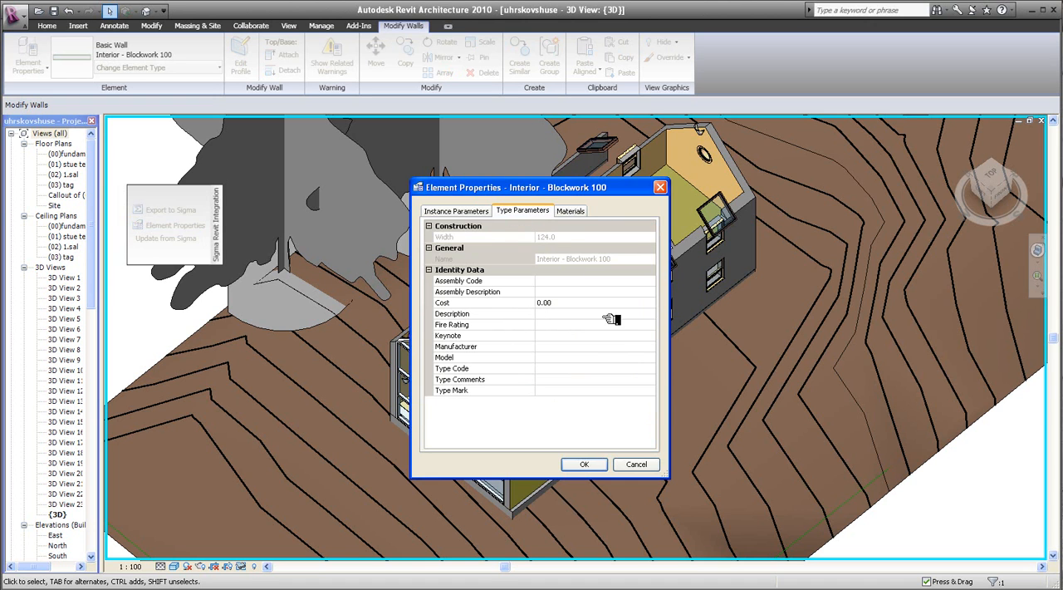
{"action": "left_click", "coordinate": [649, 369]}
{"action": "left_click", "coordinate": [653, 368]}
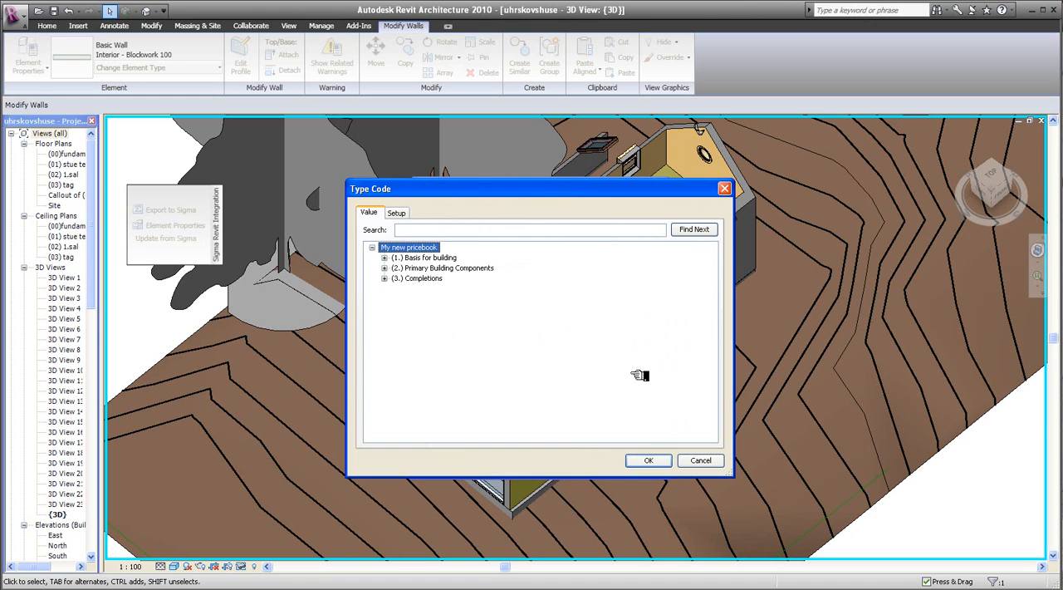
{"action": "left_click", "coordinate": [384, 267]}
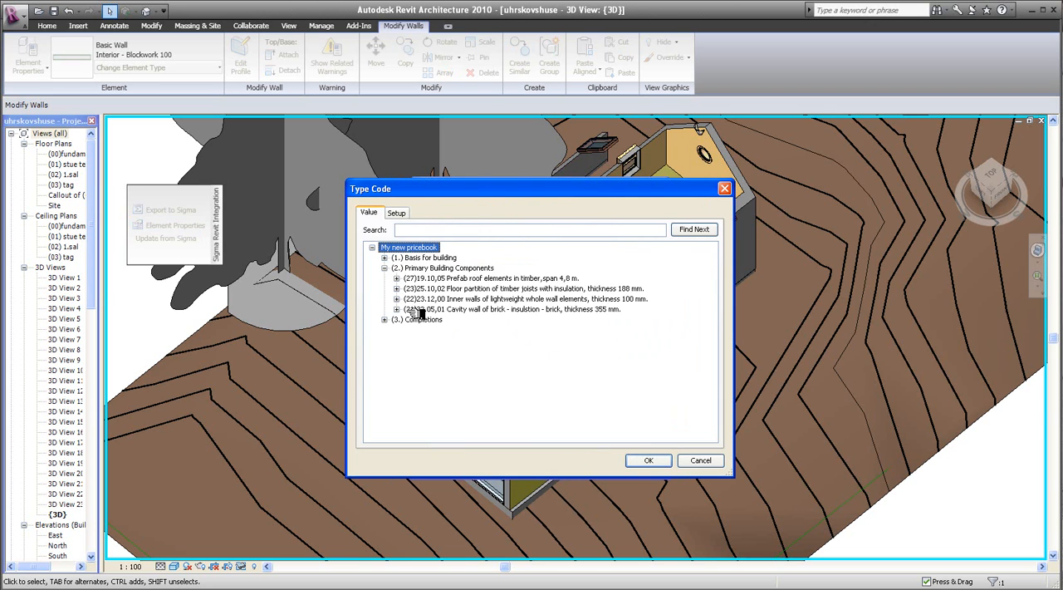
{"action": "left_click", "coordinate": [422, 299]}
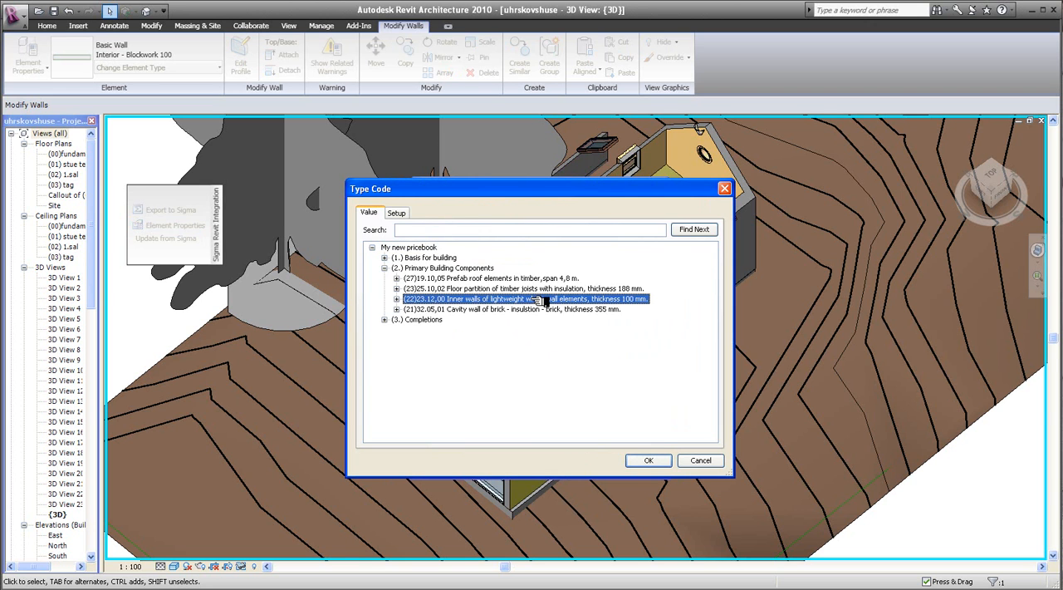
{"action": "left_click", "coordinate": [648, 460]}
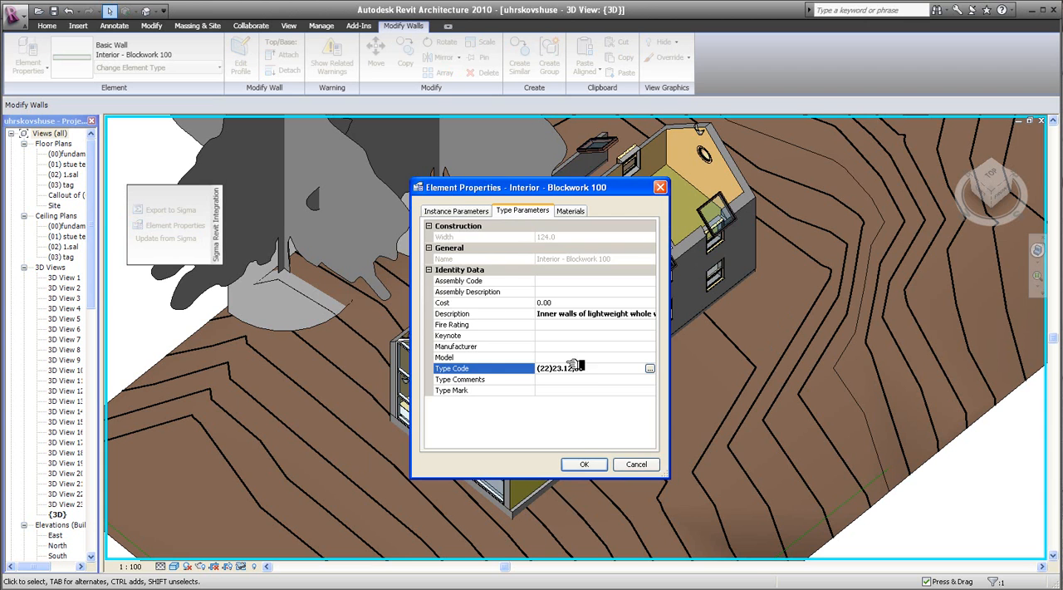
{"action": "left_click", "coordinate": [584, 463]}
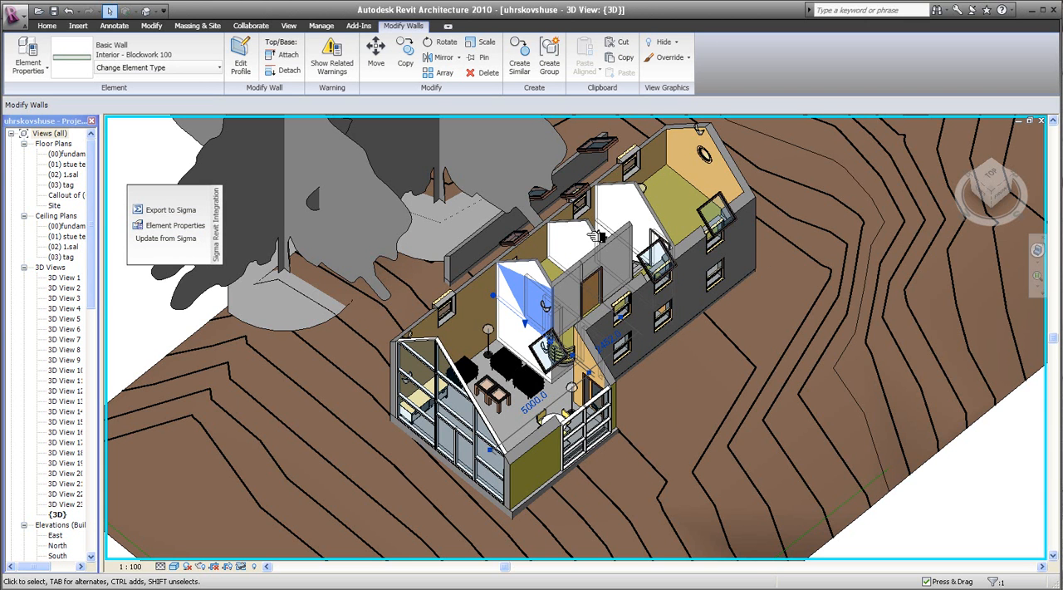
- Select the floor of type Gulv på stueetagen 180 mm at the far end of the house
{"action": "left_click", "coordinate": [676, 190]}
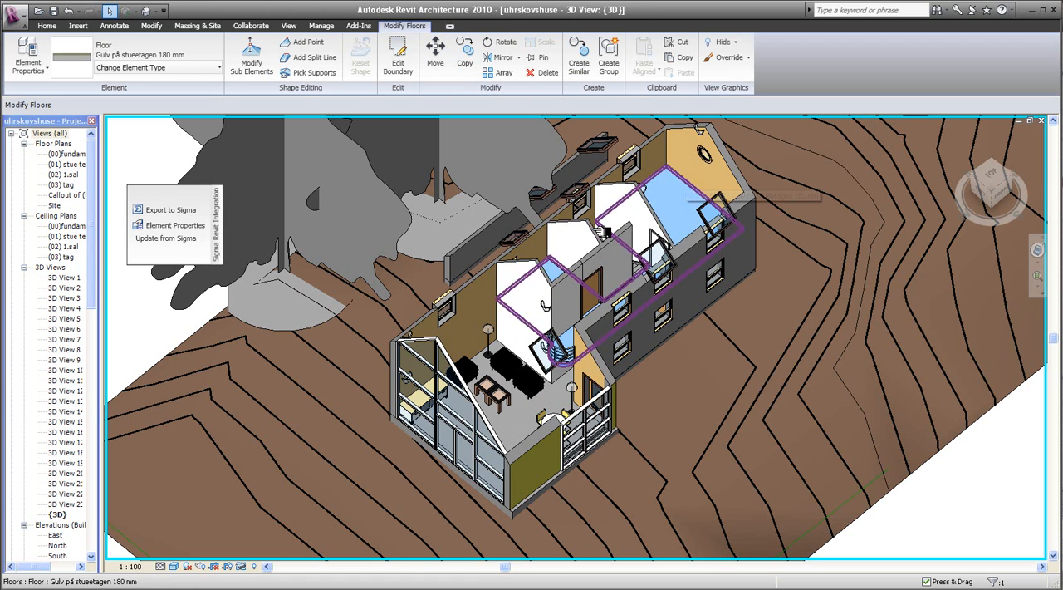
{"action": "left_click", "coordinate": [205, 227]}
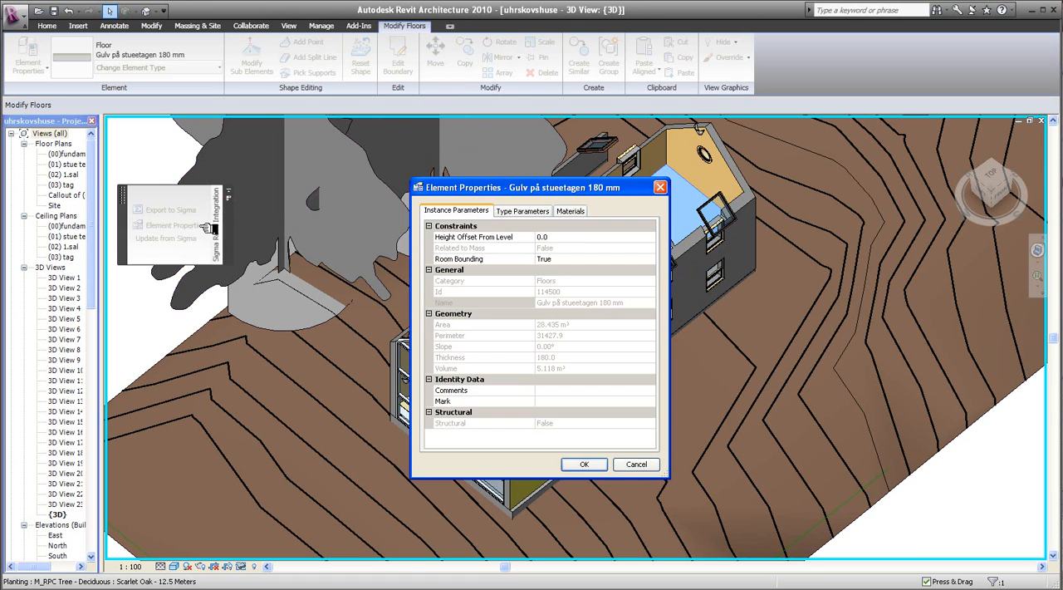
{"action": "left_click", "coordinate": [523, 210]}
{"action": "left_click", "coordinate": [649, 358]}
{"action": "left_click", "coordinate": [654, 358]}
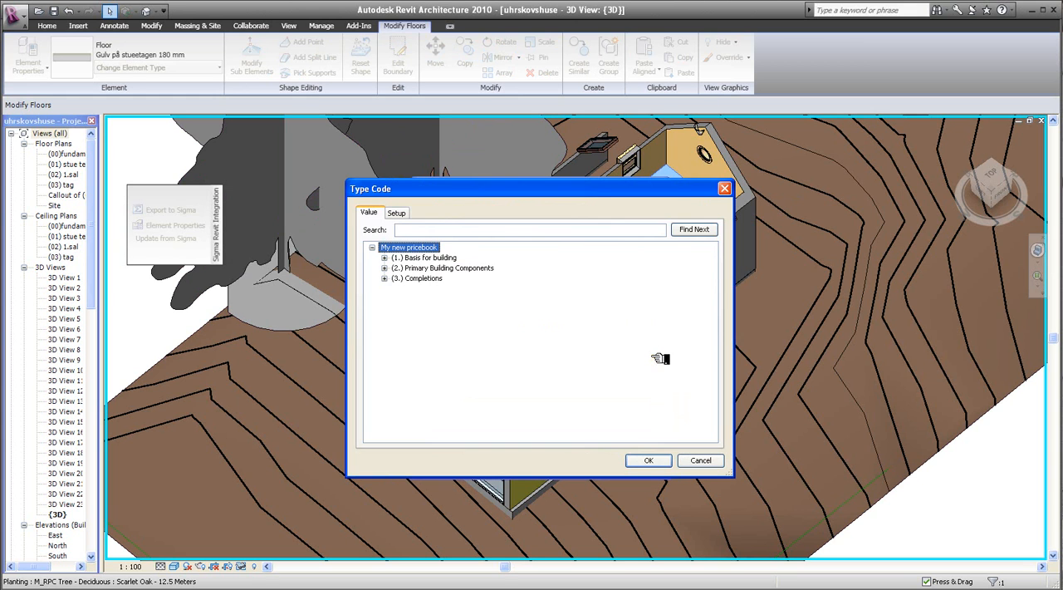
{"action": "left_click", "coordinate": [385, 268]}
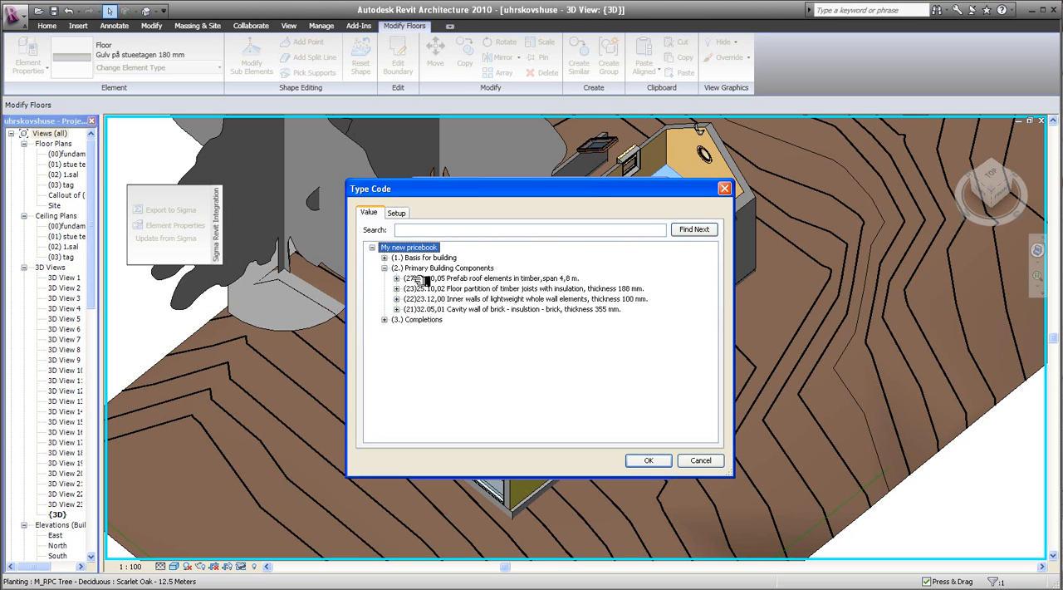
{"action": "left_click_drag", "start_coordinate": [572, 186], "coordinate": [615, 209]}
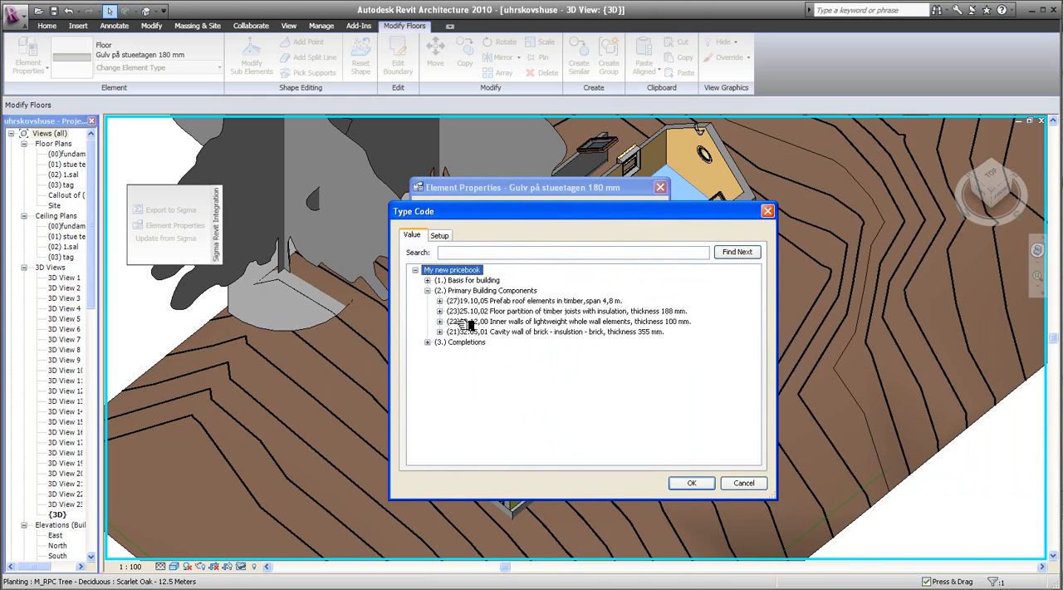
{"action": "left_click", "coordinate": [733, 483]}
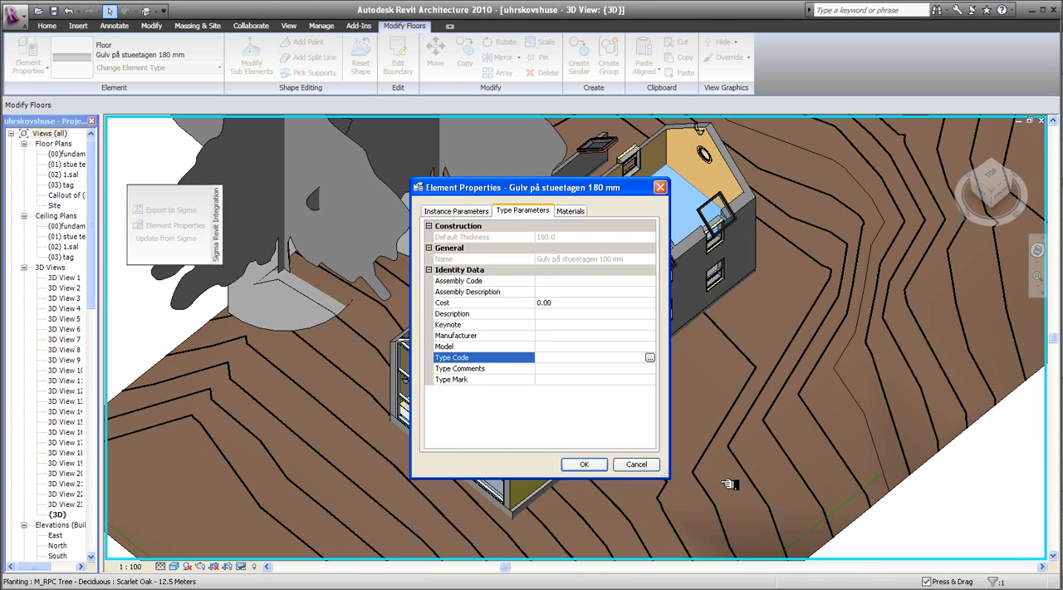
{"action": "left_click", "coordinate": [636, 464]}
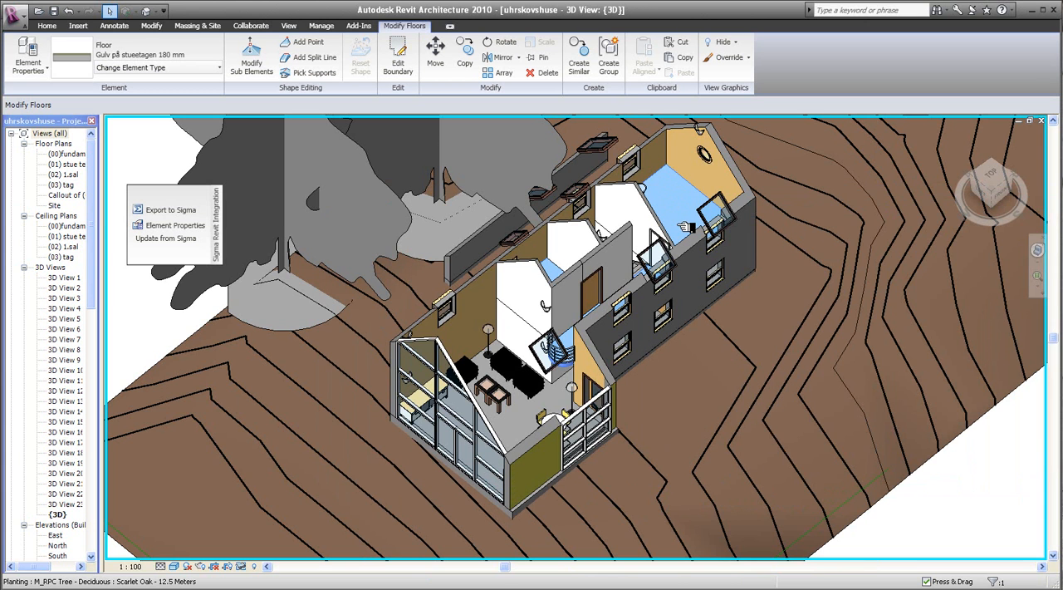
- Assign the selected floor the Type Code (13)21.10,00, the terrain slab item under Basis for building
{"action": "left_click", "coordinate": [190, 226]}
{"action": "left_click", "coordinate": [503, 212]}
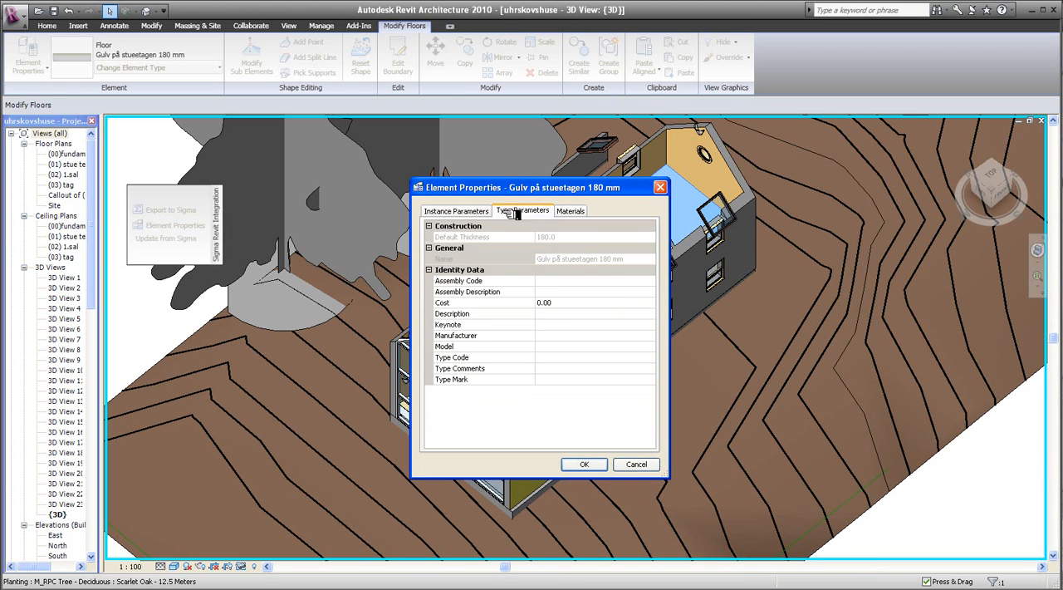
{"action": "left_click", "coordinate": [644, 357]}
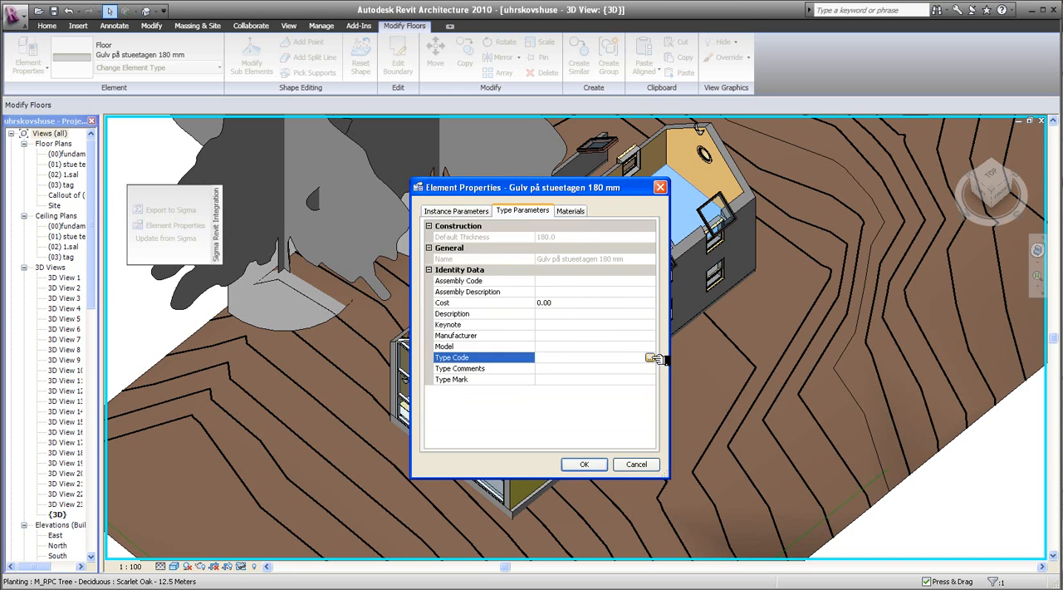
{"action": "left_click", "coordinate": [654, 358]}
{"action": "left_click", "coordinate": [386, 257]}
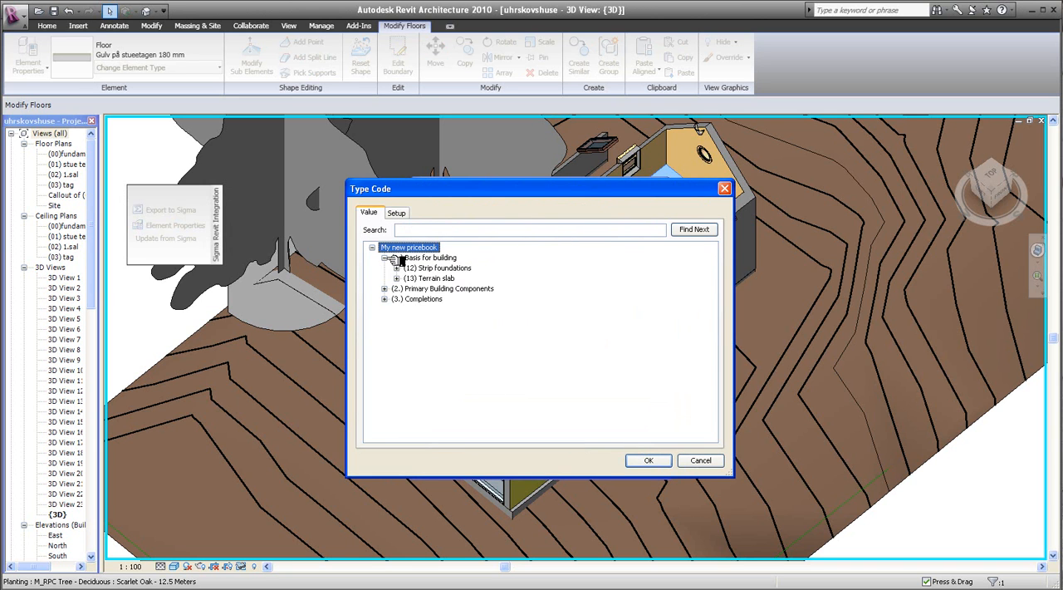
{"action": "left_click", "coordinate": [397, 278]}
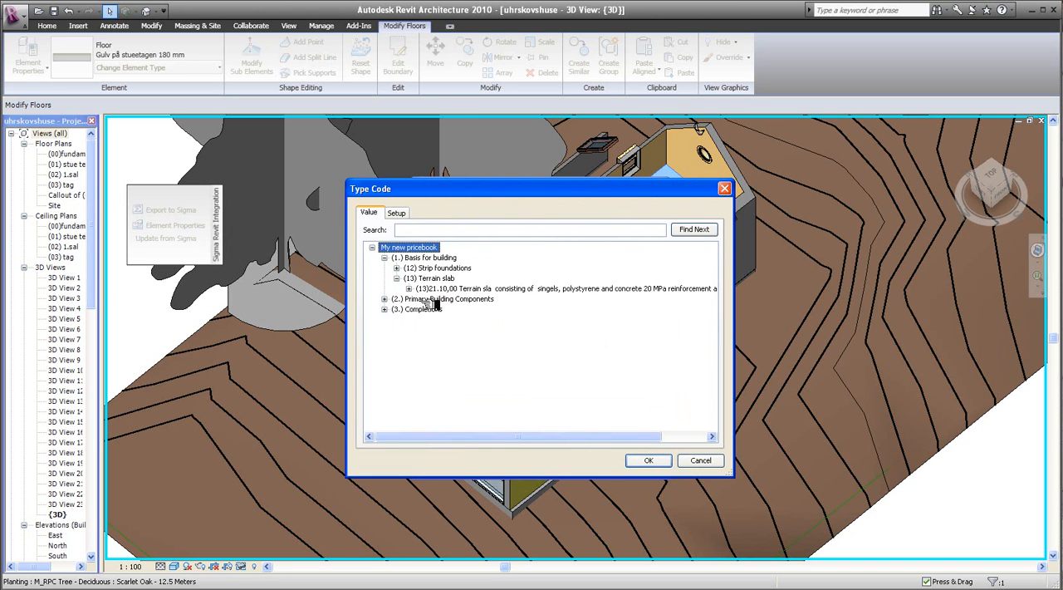
{"action": "left_click", "coordinate": [427, 289]}
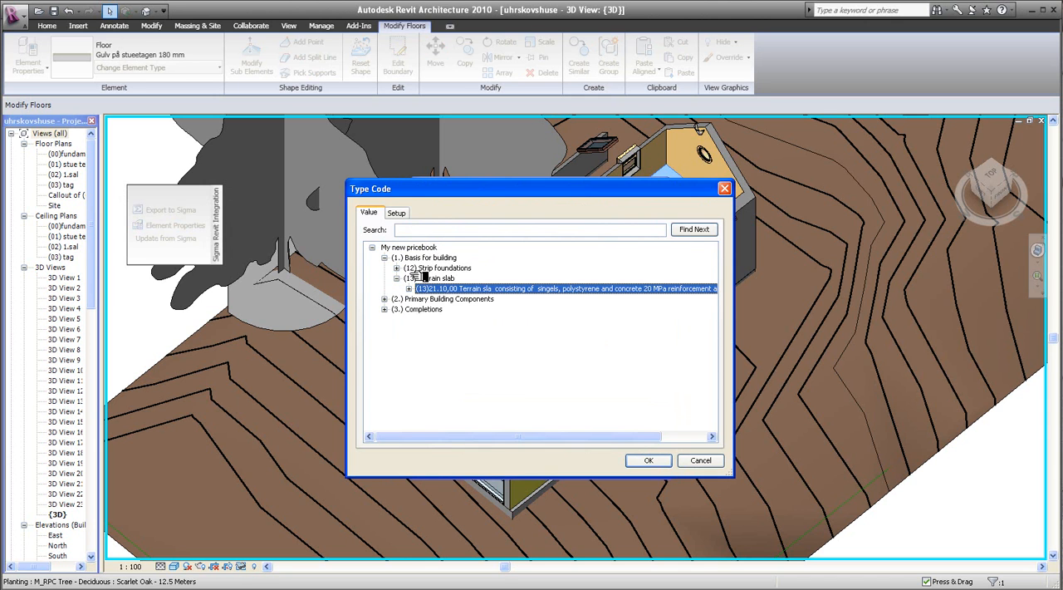
{"action": "left_click", "coordinate": [410, 288]}
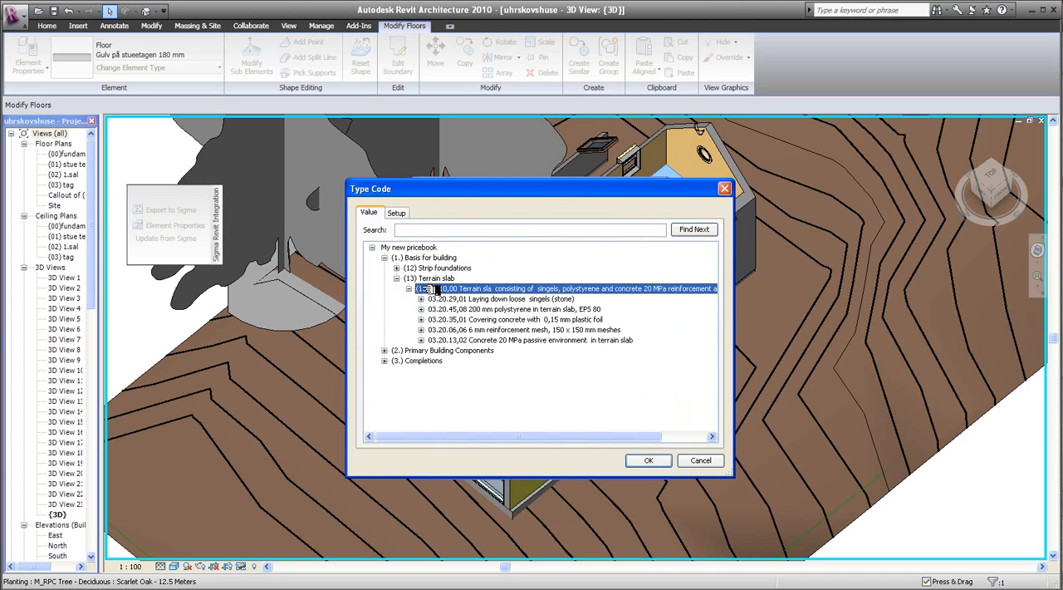
{"action": "left_click", "coordinate": [412, 289]}
{"action": "left_click", "coordinate": [650, 461]}
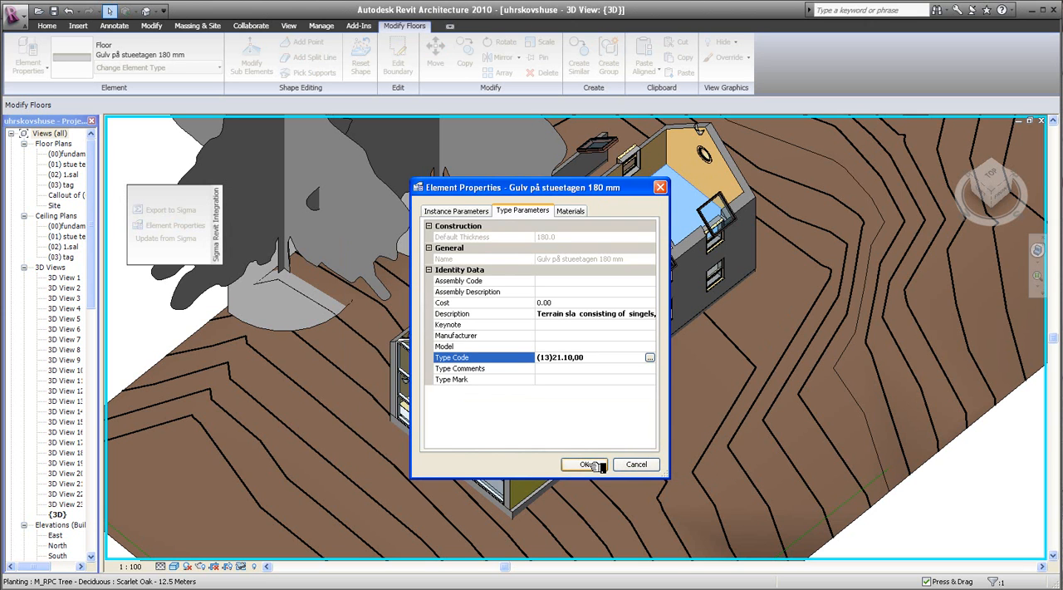
{"action": "left_click", "coordinate": [592, 464]}
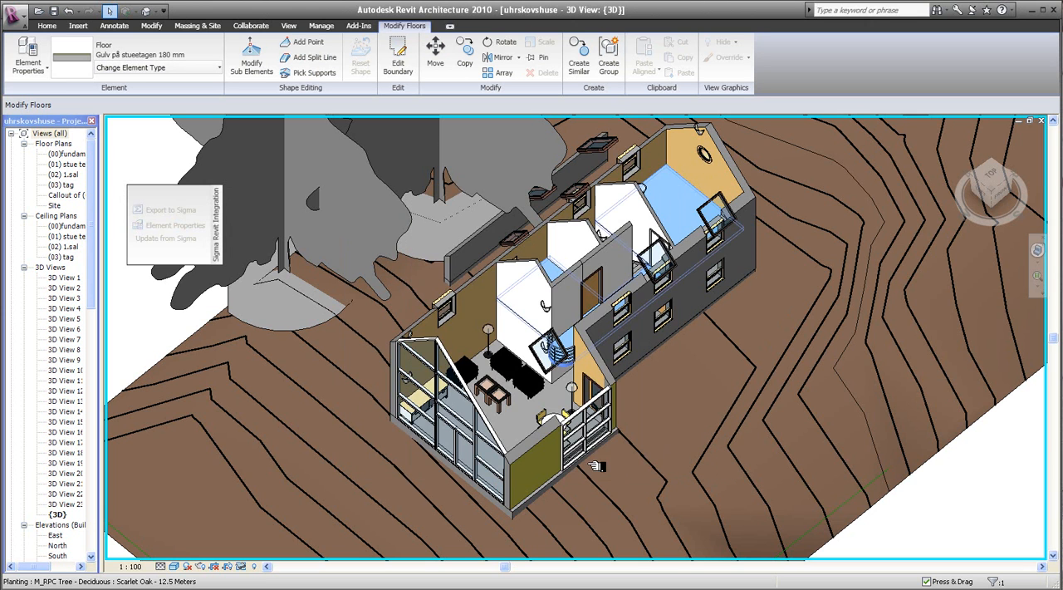